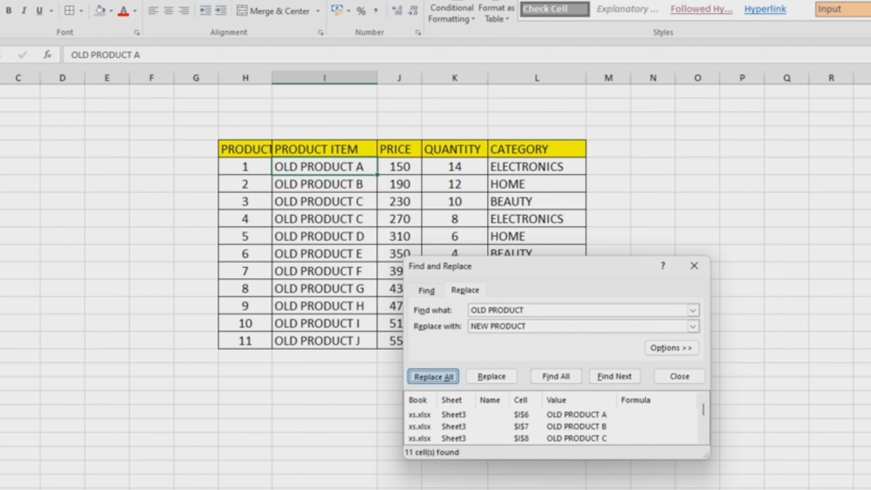
# - Replace every occurrence of "OLD PRODUCT" with "NEW PRODUCT" in the product list
pyautogui.click(433, 377)
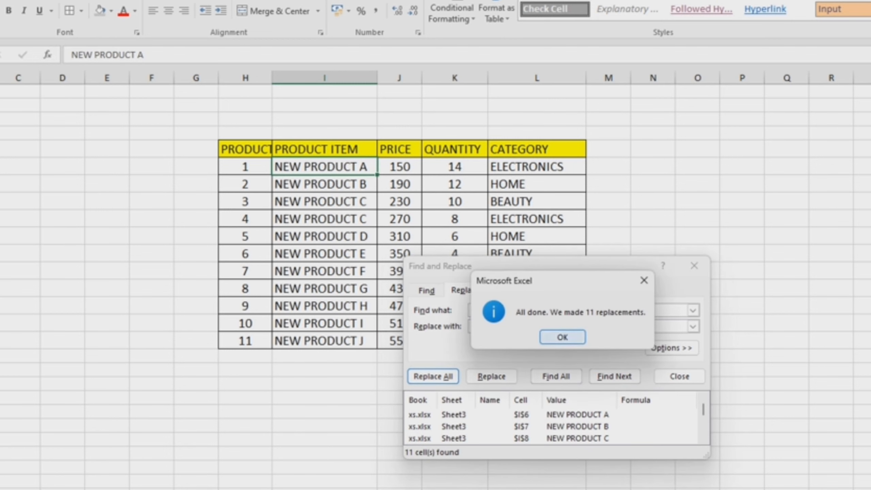
pyautogui.press('Return')
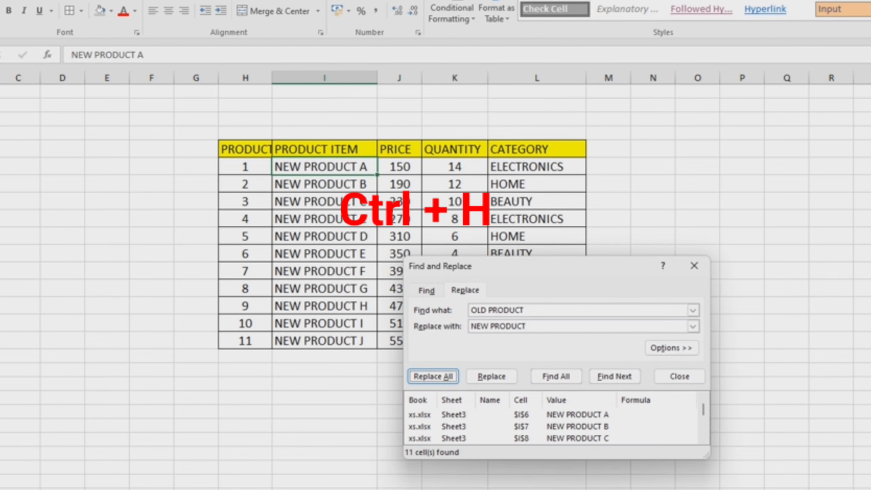
pyautogui.moveTo(549, 266); pyautogui.dragTo(797, 192)
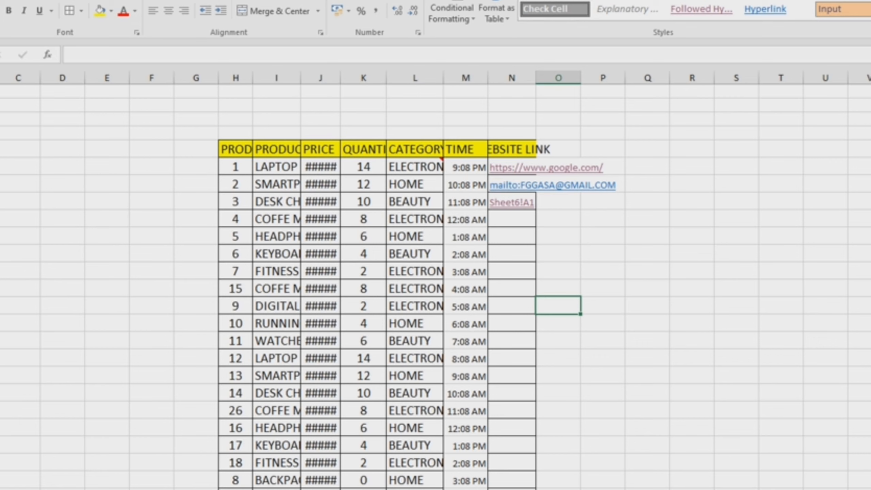
# - Widen the PRODUCT ITEM and PRICE columns slightly by hand
pyautogui.moveTo(301, 77); pyautogui.dragTo(359, 77)
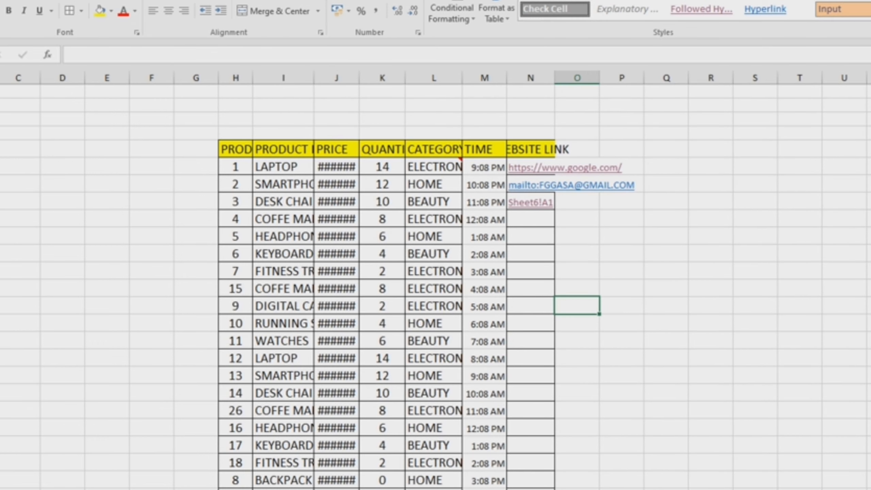
pyautogui.click(359, 78)
pyautogui.click(621, 270)
# - AutoFit the width of all columns across the whole sheet to their contents
pyautogui.click(755, 166)
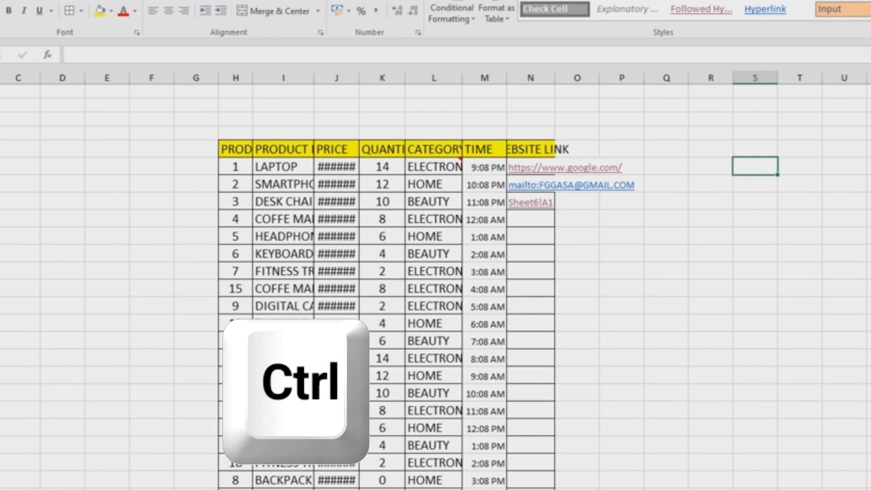
pyautogui.hotkey('ctrl', 'a')
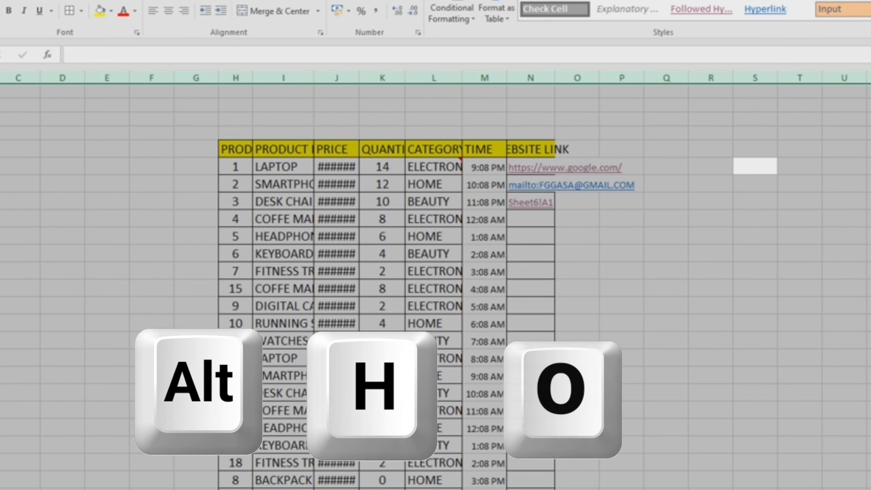
pyautogui.press('alt')
pyautogui.press('h')
pyautogui.press('o')
pyautogui.press('i')
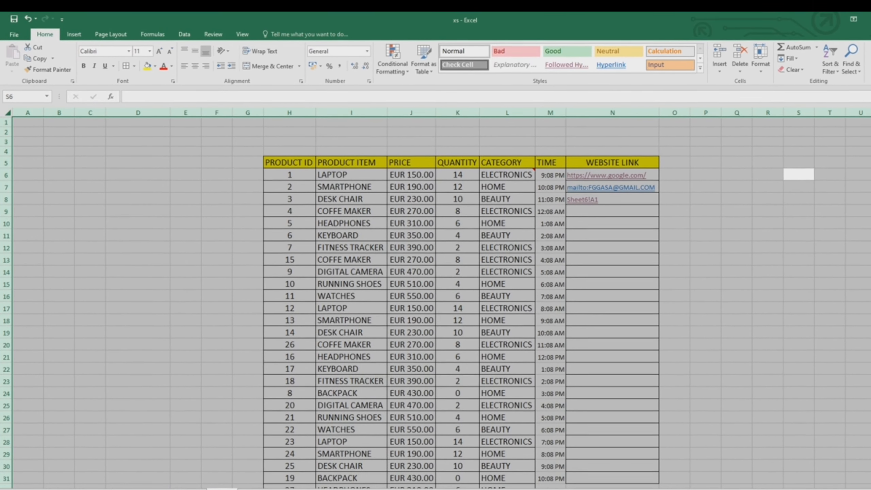
pyautogui.click(705, 251)
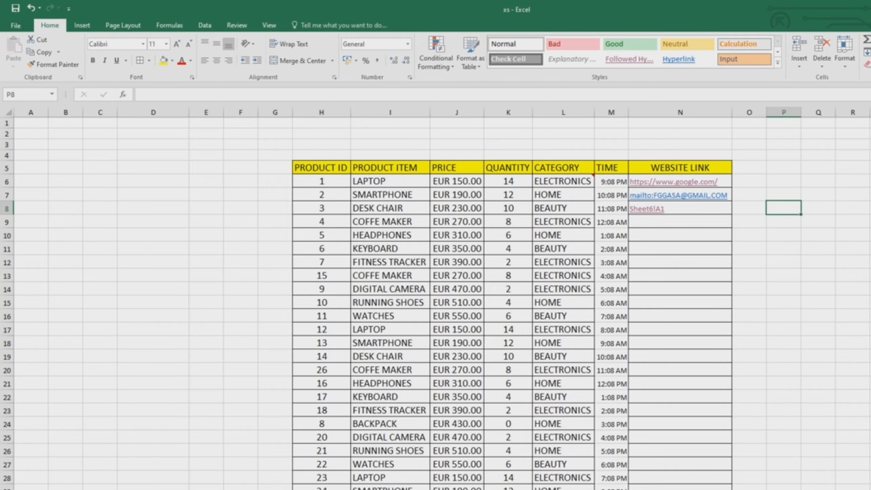
# - AutoSum the prices J6:J38 into cell J39 beside TOTAL AMOUNT
pyautogui.scroll(-6, 436, 301)
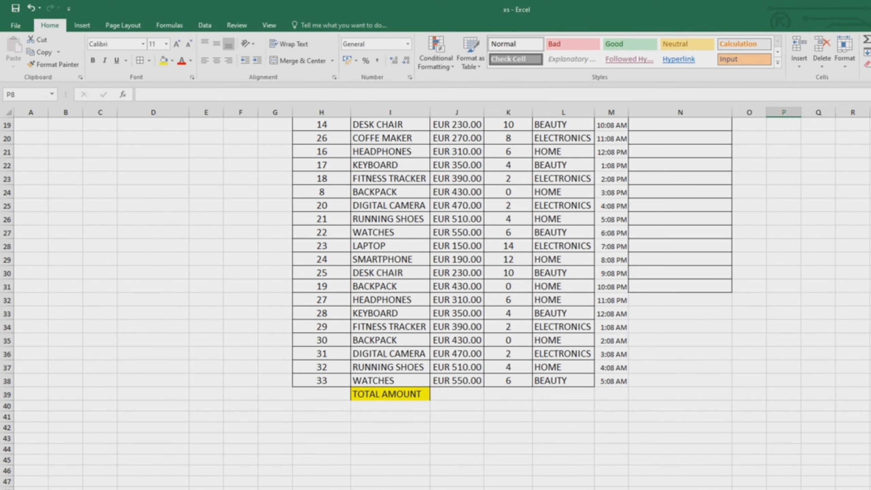
pyautogui.click(456, 394)
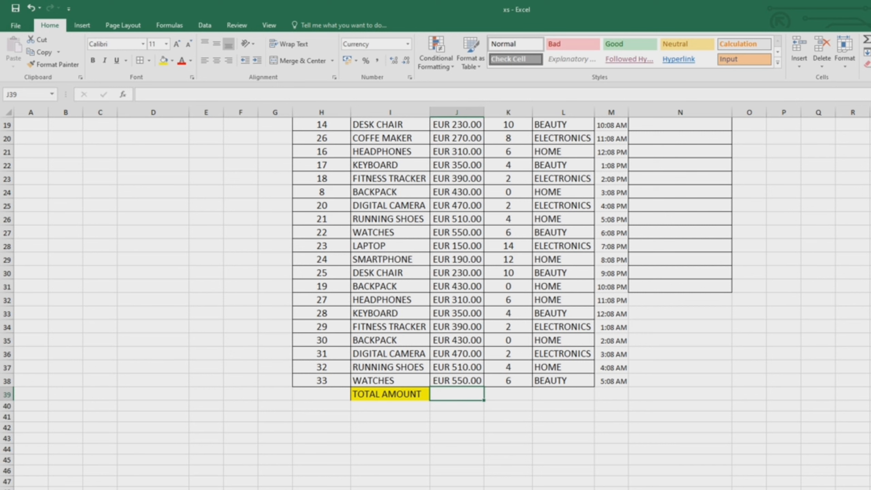
pyautogui.press('alt')
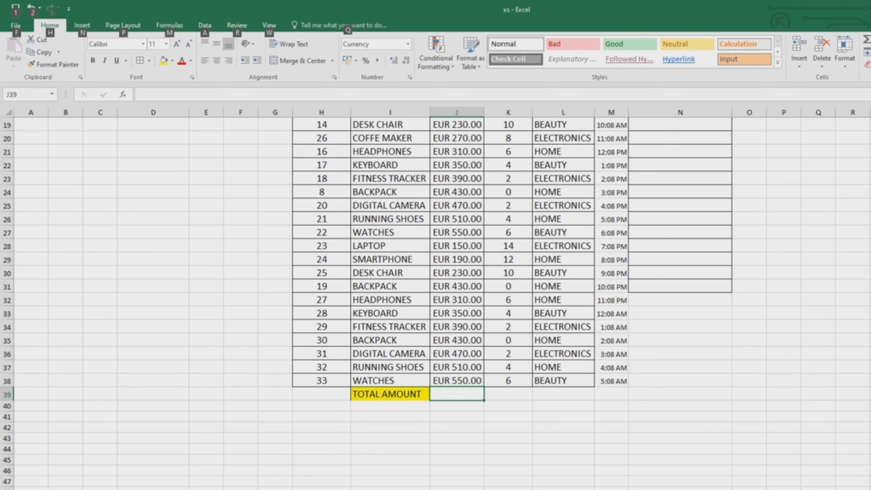
pyautogui.hotkey('alt', '=')
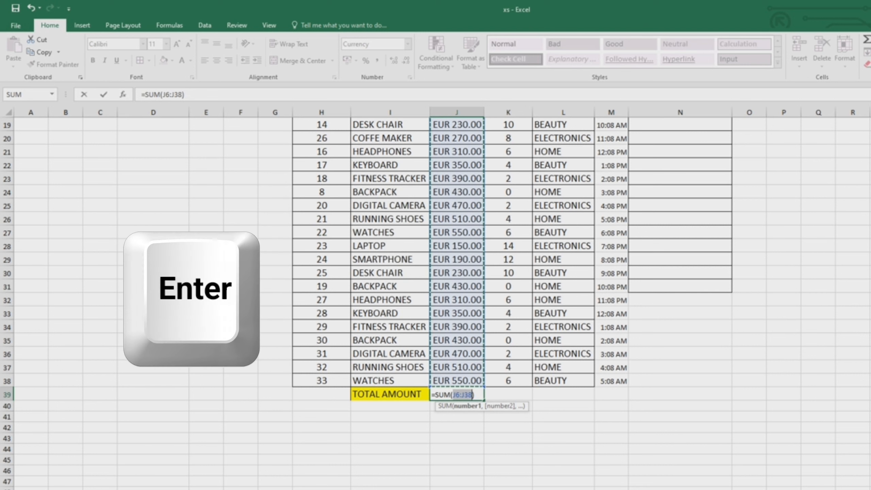
pyautogui.press('Return')
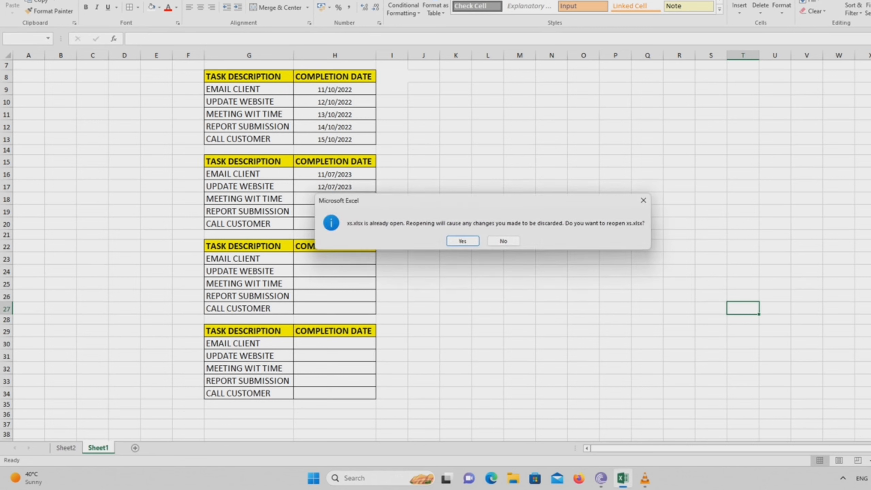
# - Insert the current date as a fixed value in H23, the completion date of EMAIL CLIENT in the third task table
pyautogui.click(503, 240)
pyautogui.click(456, 211)
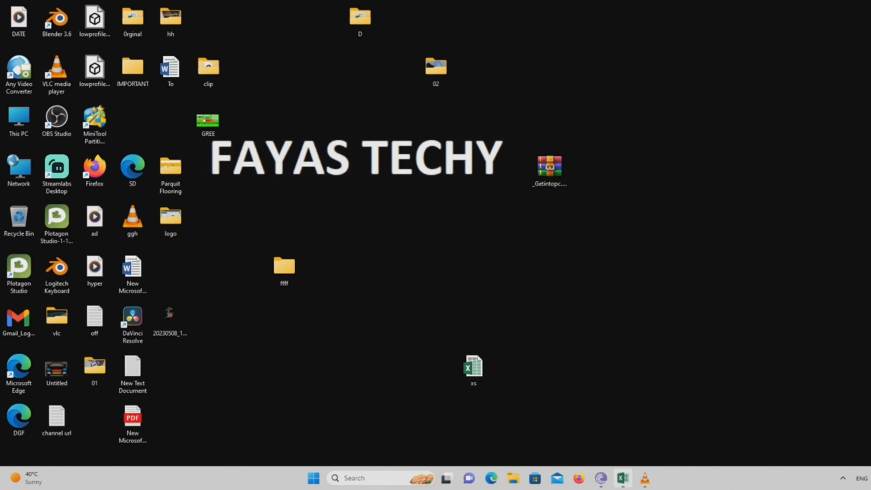
pyautogui.click(622, 478)
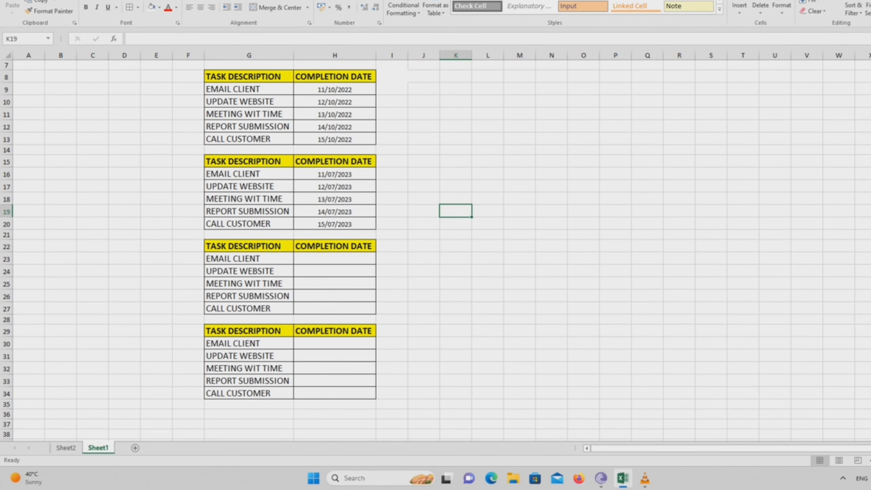
pyautogui.click(335, 259)
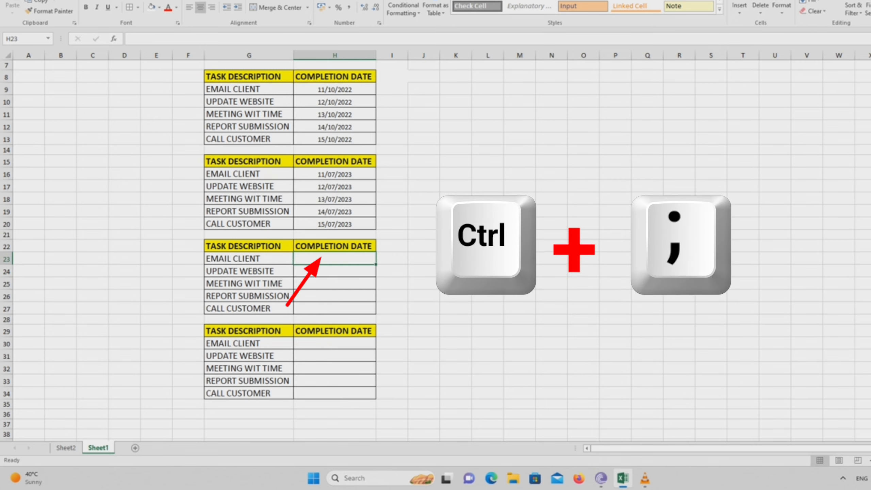
pyautogui.hotkey('ctrl', ';')
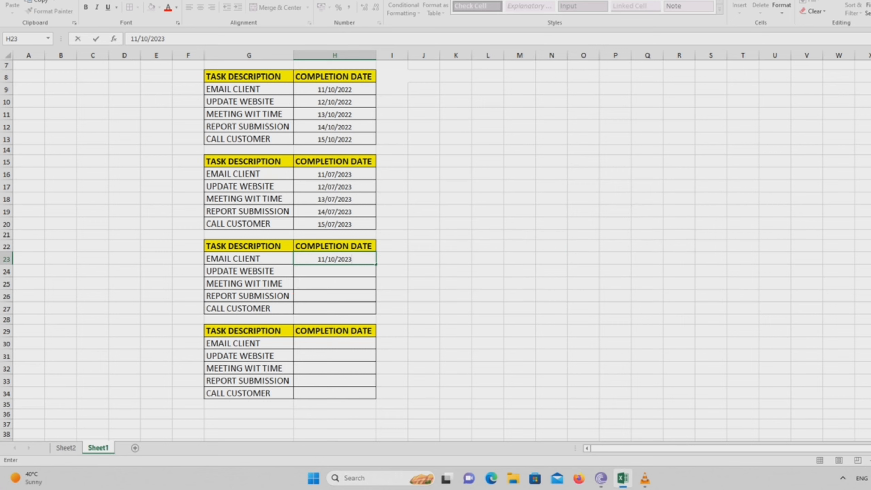
pyautogui.press('Return')
pyautogui.press('Return')
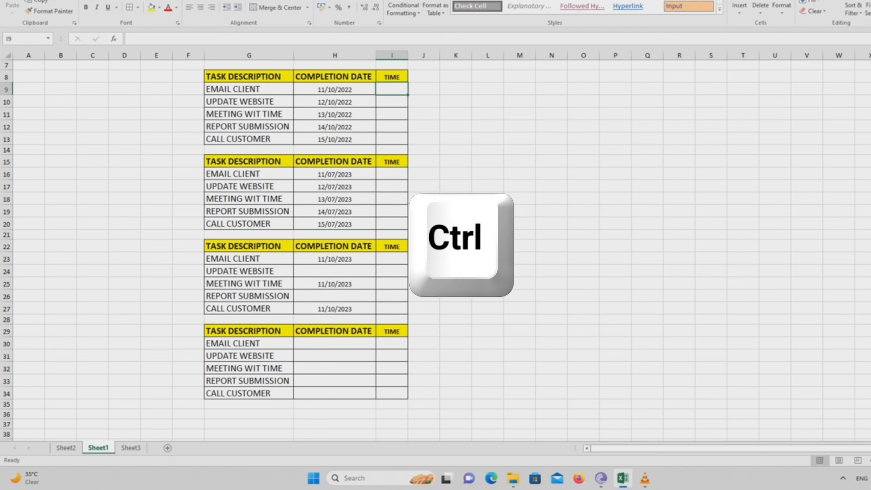
# - Insert the current time in the TIME column for EMAIL CLIENT in I9 and UPDATE WEBSITE in I17, checking the system calendar
pyautogui.hotkey('ctrl', 'shift', ';')
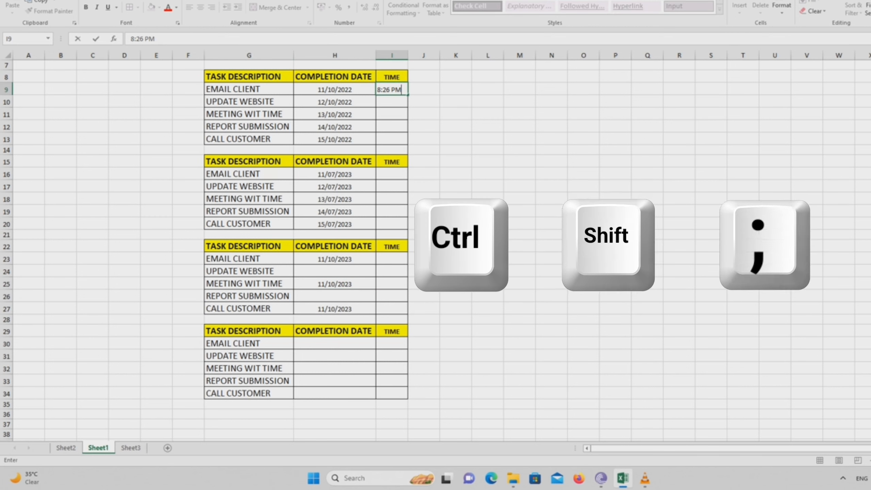
pyautogui.click(392, 186)
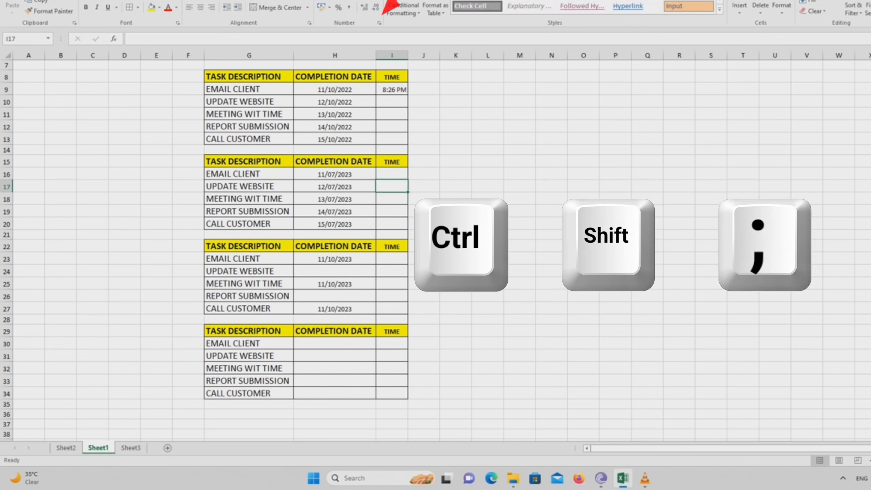
pyautogui.hotkey('ctrl', 'shift', ';')
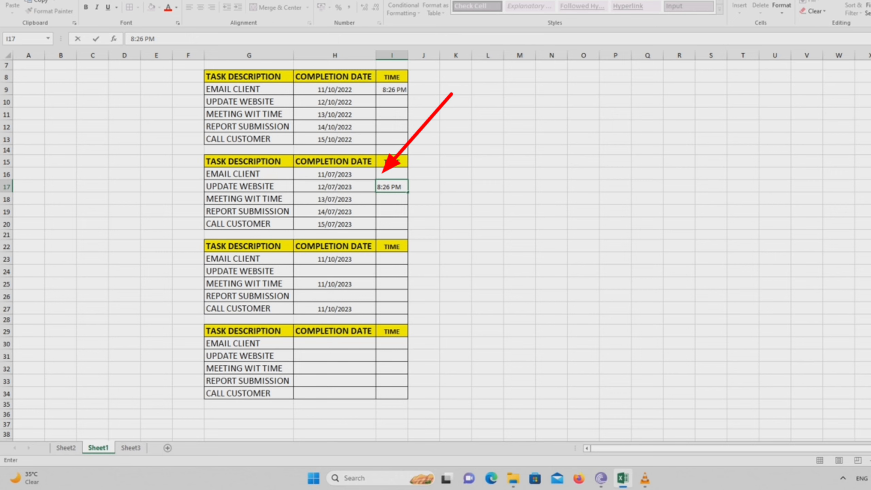
pyautogui.press('super+n')
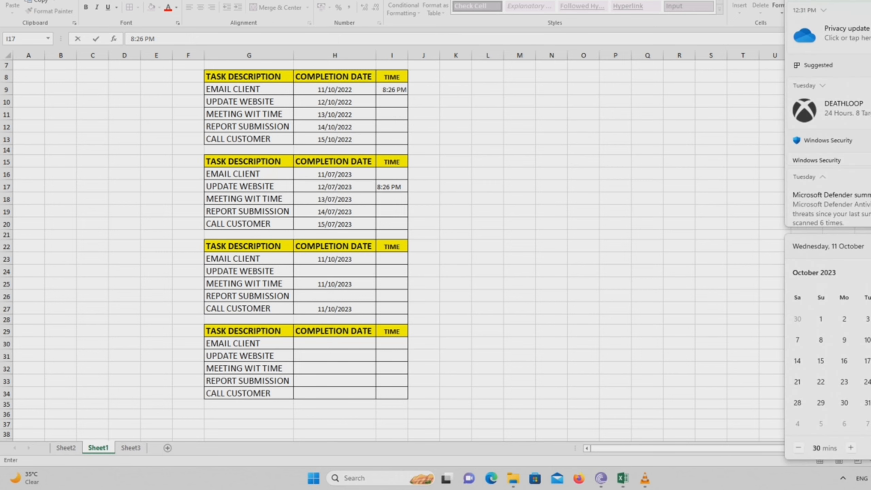
pyautogui.press('Escape')
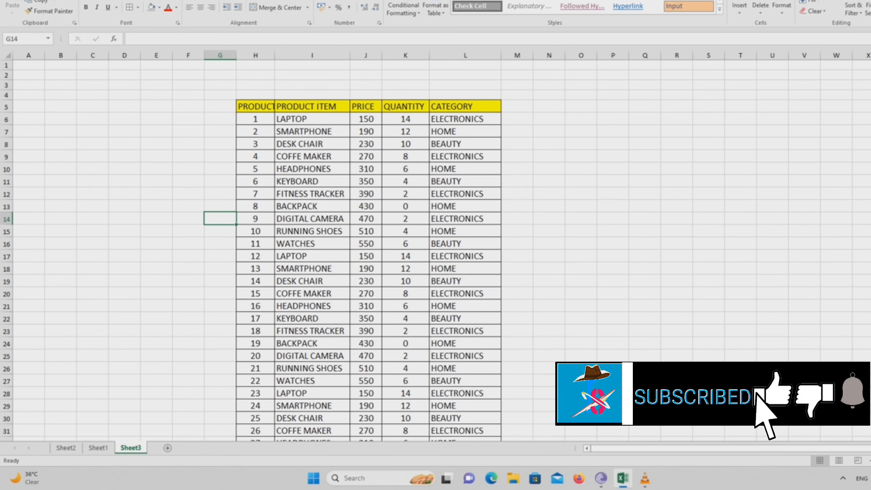
# - Add filters to the header row H5:L5 on Sheet3 and filter PRODUCT ITEM to BACKPACK
pyautogui.moveTo(256, 107); pyautogui.dragTo(465, 108)
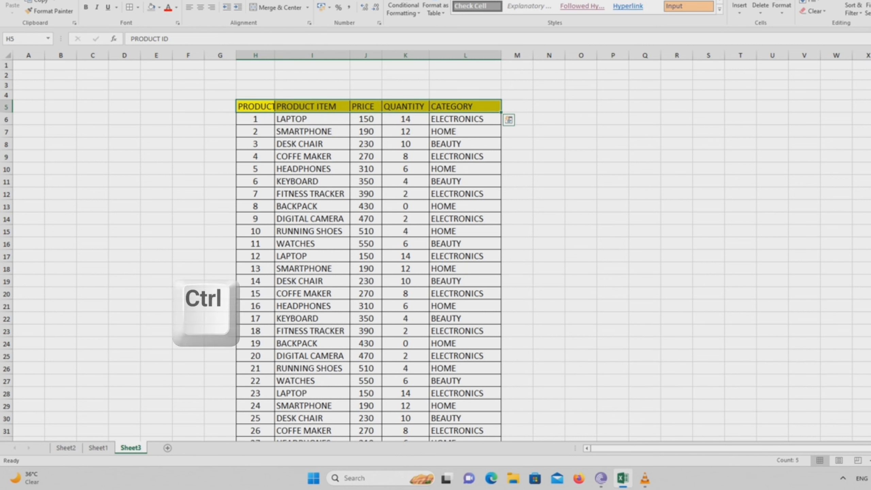
pyautogui.hotkey('ctrl', 'shift', 'l')
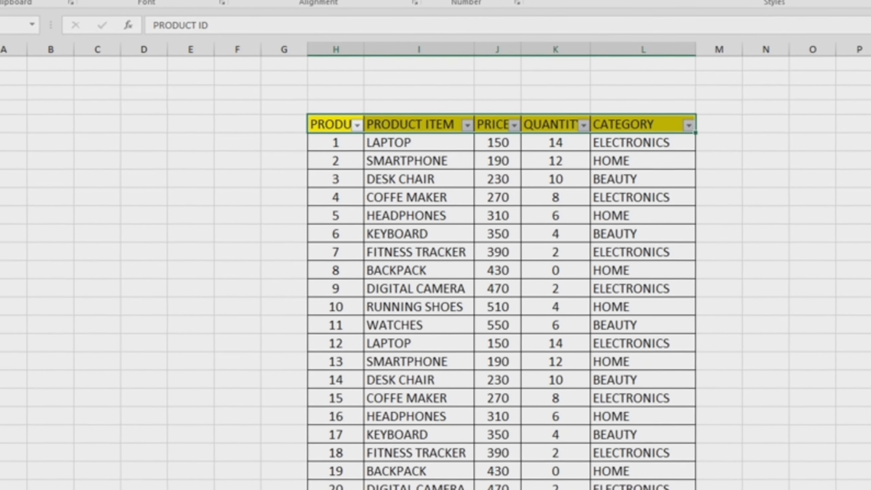
pyautogui.click(467, 125)
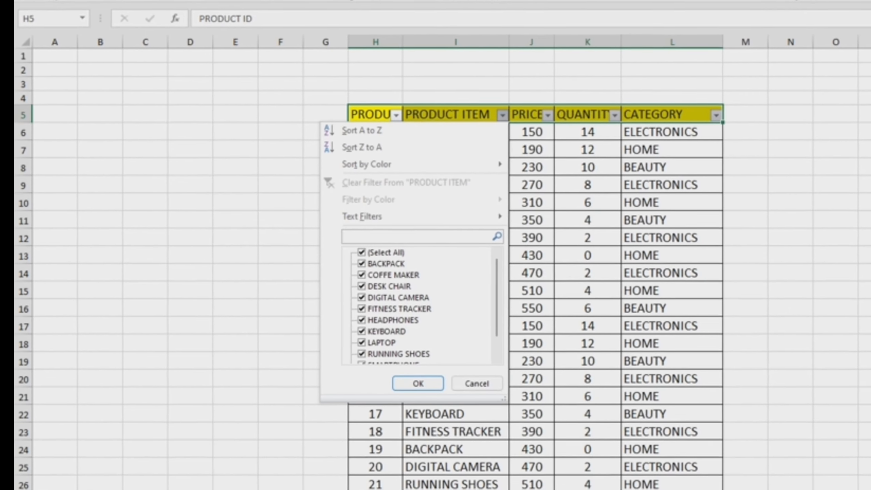
pyautogui.write('BACKPACK')
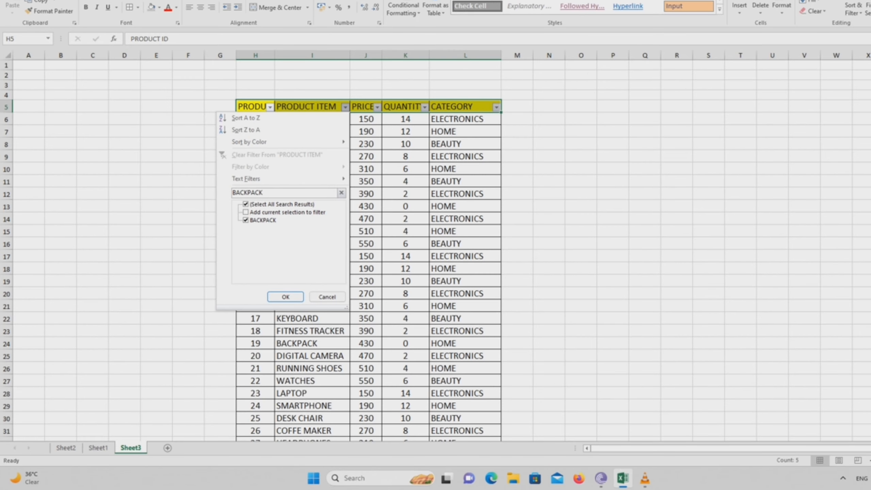
pyautogui.press('Return')
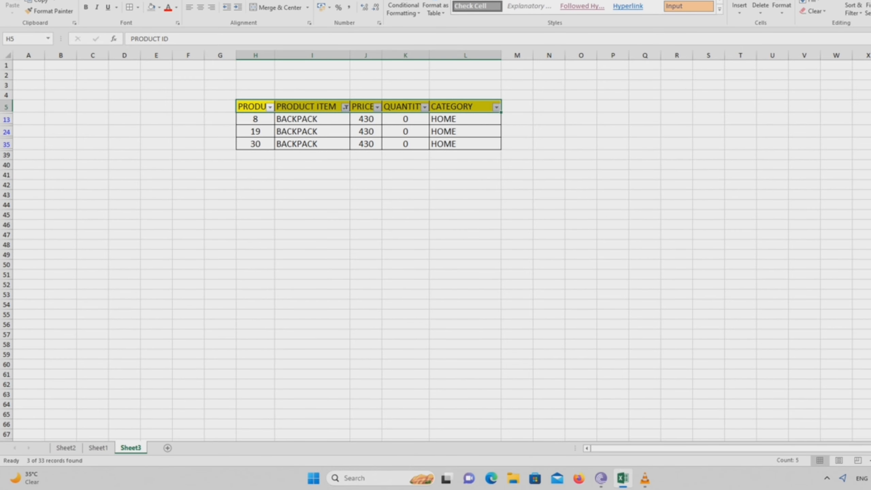
# - Extend the PRODUCT ITEM filter to include COFFE MAKER along with BACKPACK
pyautogui.click(345, 107)
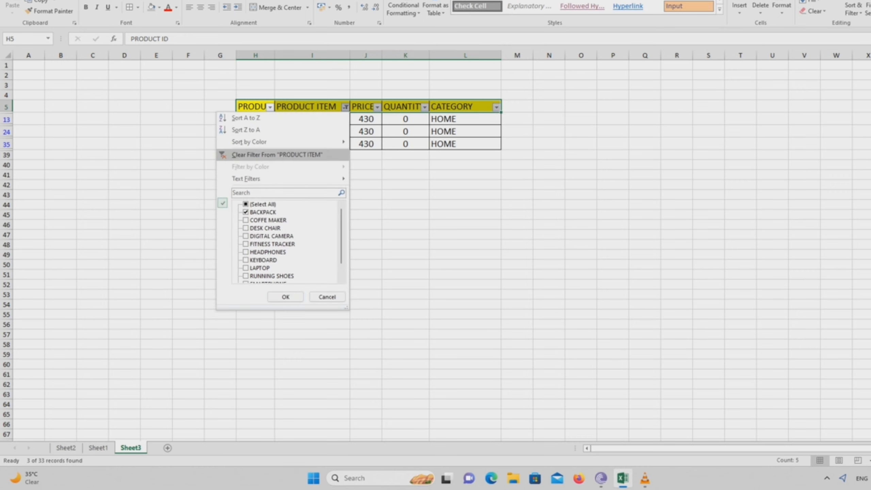
pyautogui.click(246, 220)
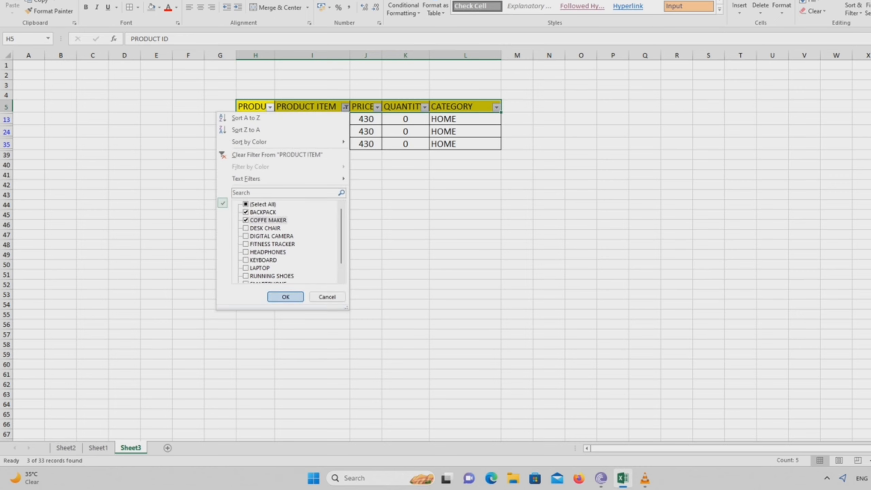
pyautogui.press('Return')
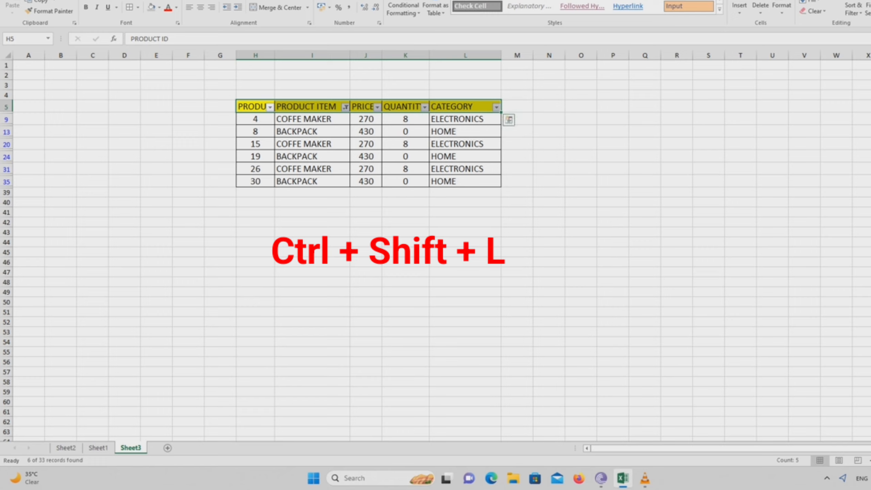
pyautogui.click(465, 119)
pyautogui.click(496, 107)
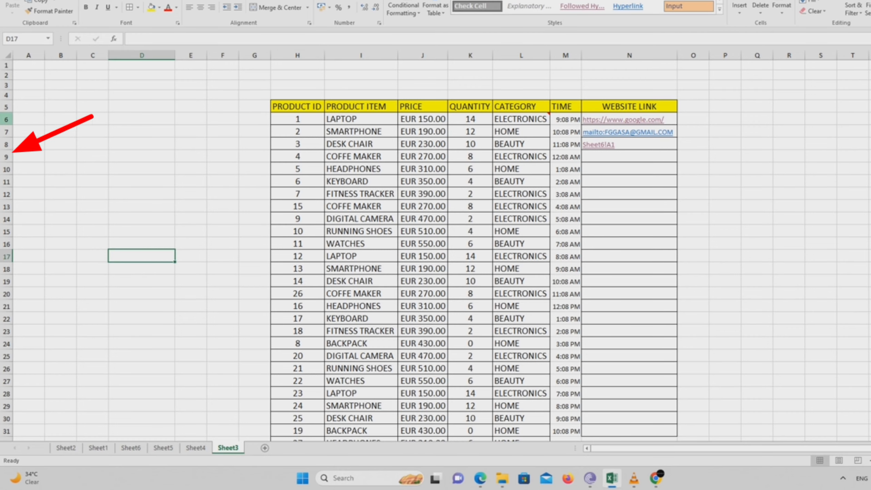
# - Group rows 6 to 15 of the product table, collapse the group and expand it again
pyautogui.moveTo(6, 119); pyautogui.dragTo(7, 232)
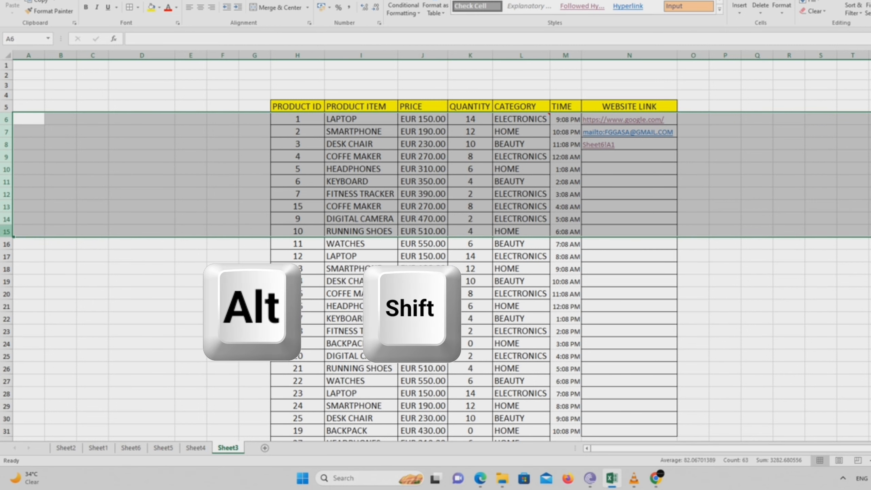
pyautogui.hotkey('alt', 'shift', 'Right')
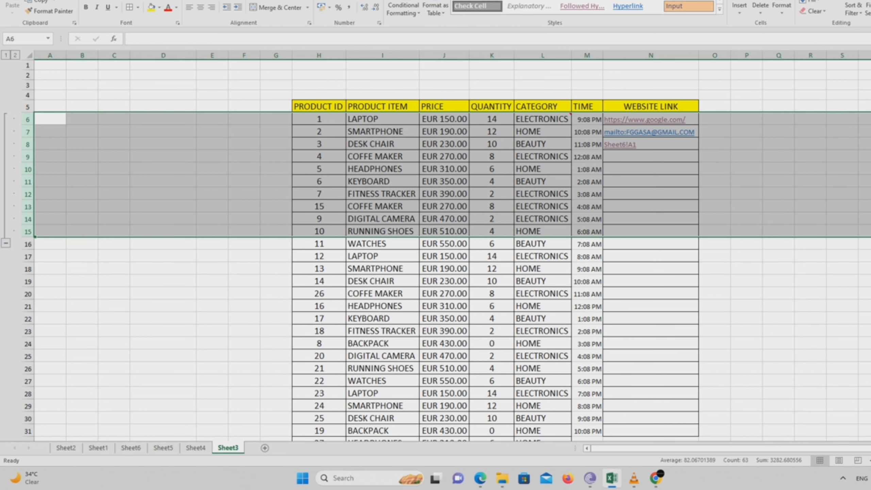
pyautogui.click(5, 243)
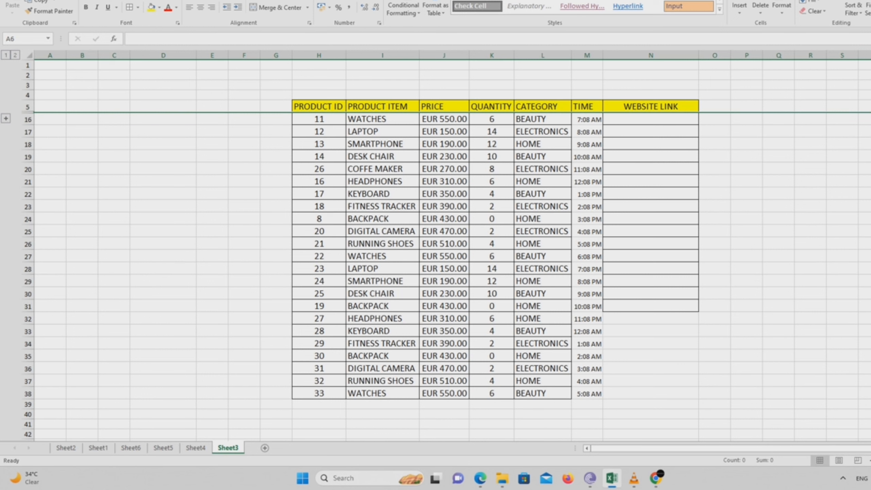
pyautogui.click(6, 119)
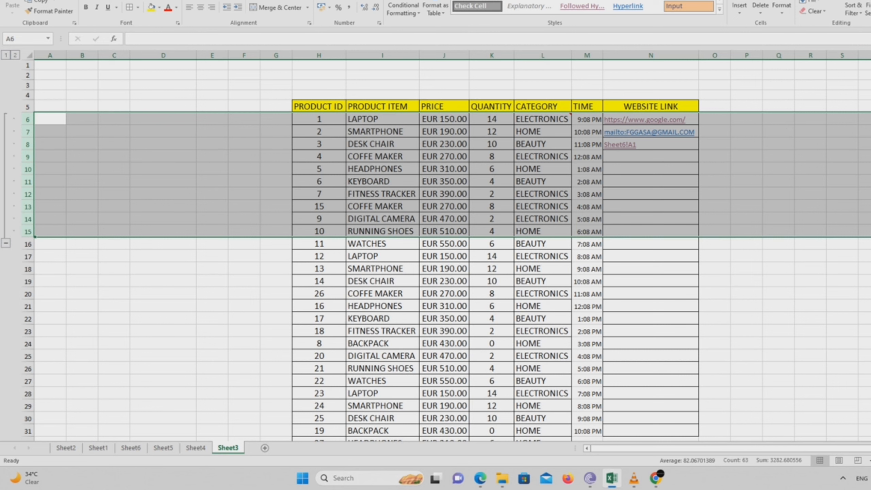
pyautogui.click(212, 268)
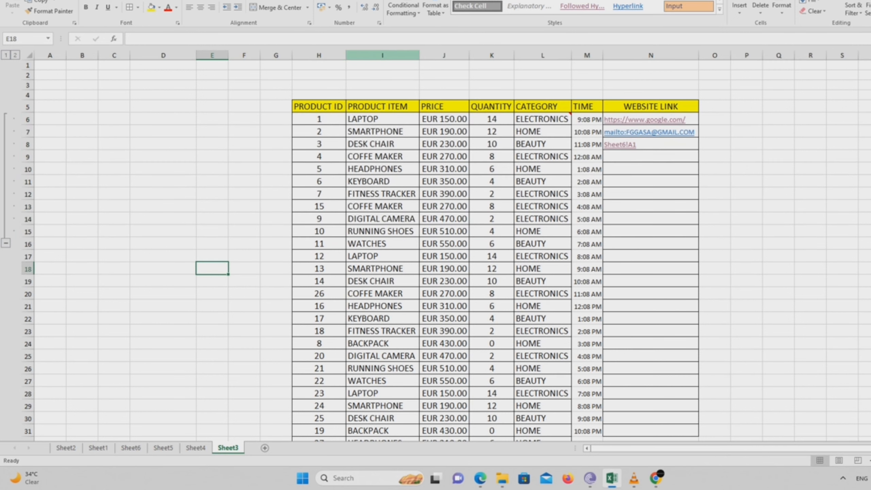
pyautogui.moveTo(444, 54); pyautogui.dragTo(491, 55)
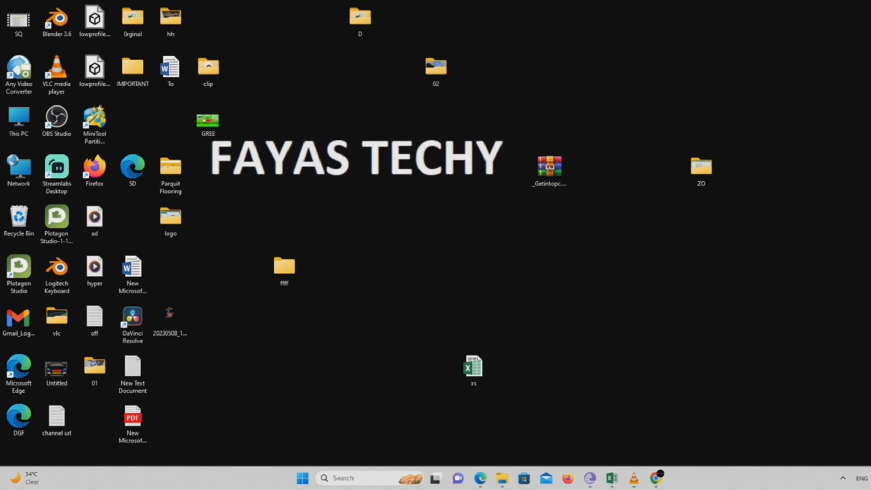
pyautogui.click(612, 478)
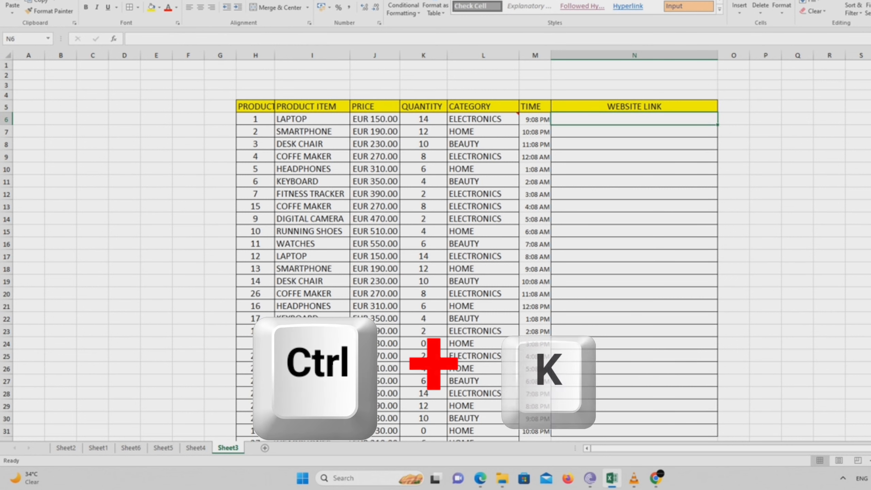
pyautogui.hotkey('ctrl', 'k')
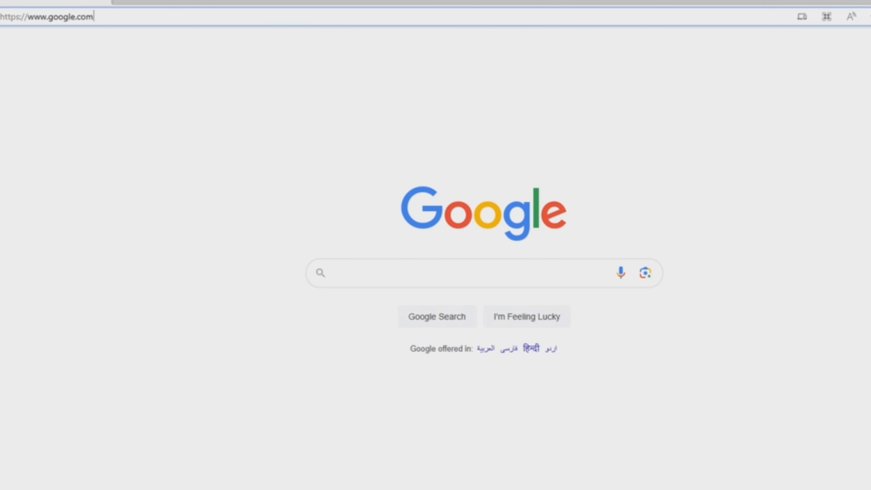
pyautogui.hotkey('ctrl', 'a')
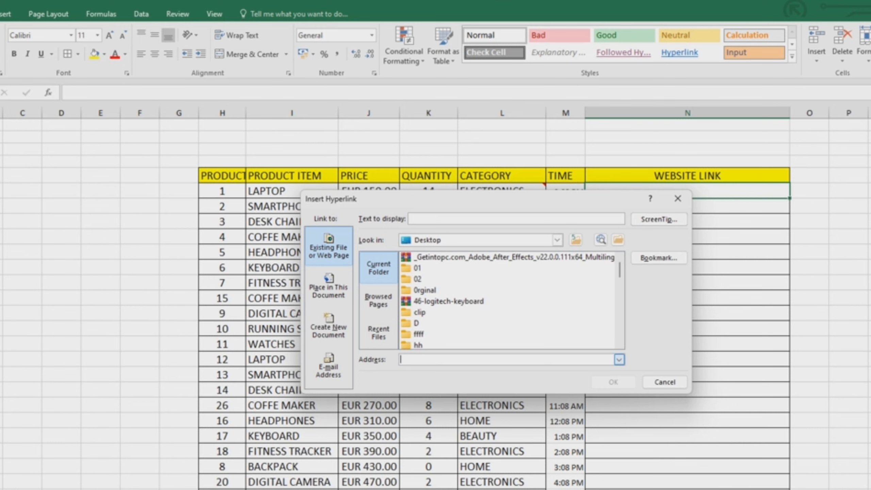
pyautogui.write('https://www.google.com/')
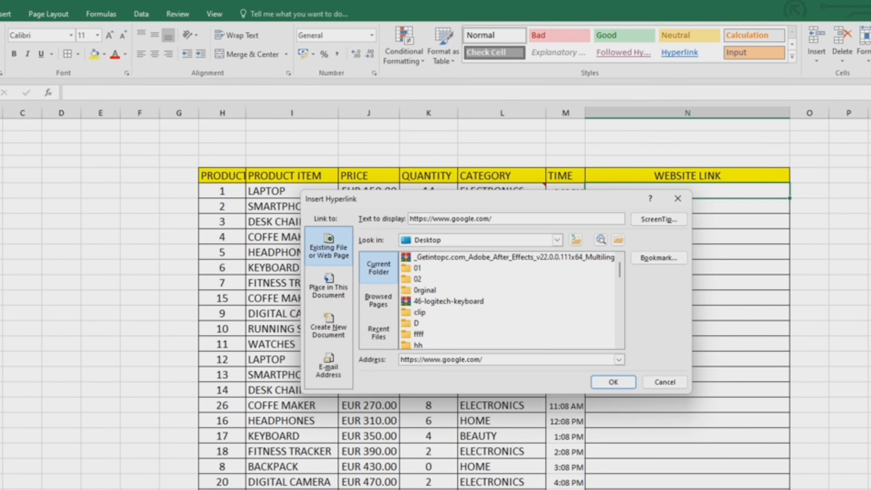
pyautogui.press('Return')
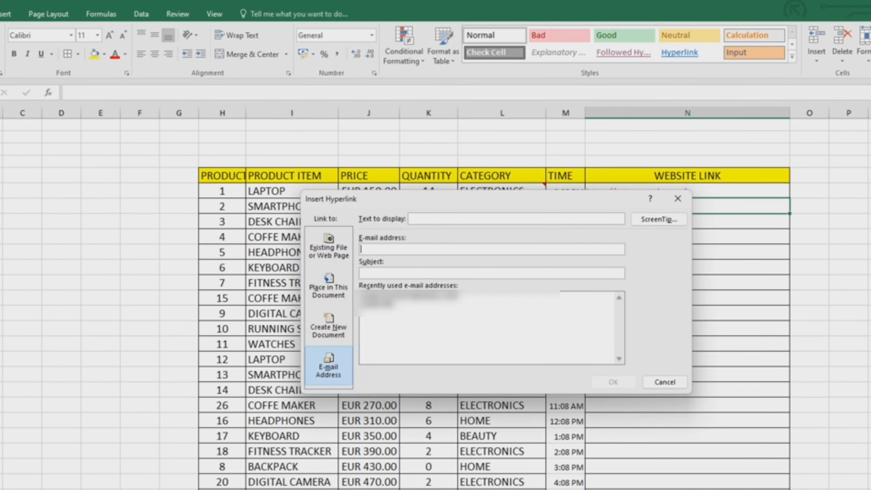
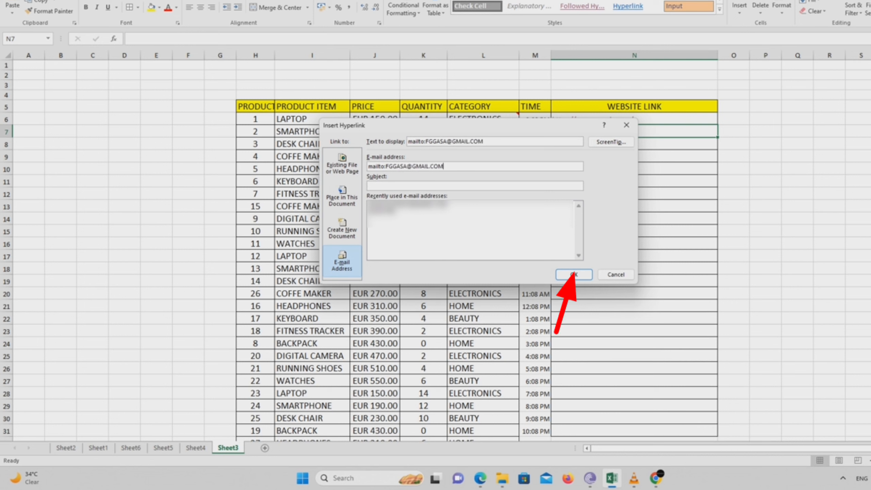
# - Insert an e-mail hyperlink in N7 under WEBSITE LINK, entering the contact's e-mail address
pyautogui.click(574, 275)
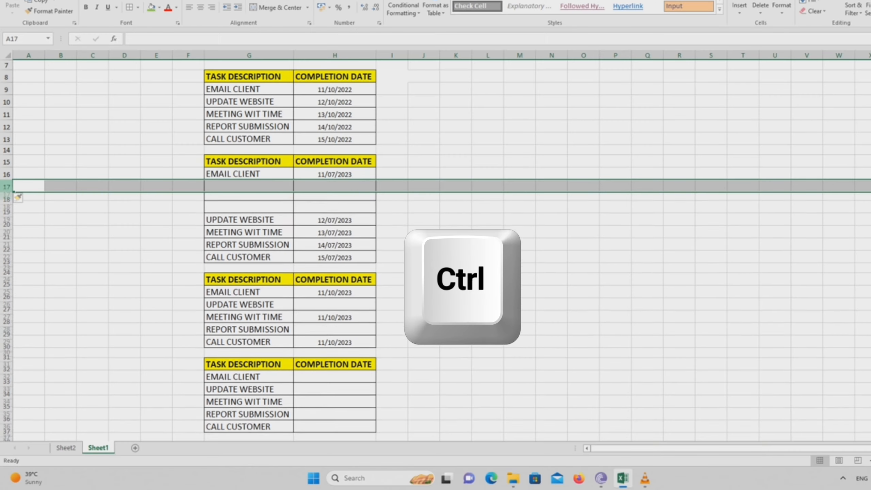
# - Insert blank rows at row 17 on Sheet1, between EMAIL CLIENT and UPDATE WEBSITE, and delete them again
pyautogui.hotkey('ctrl', '+')
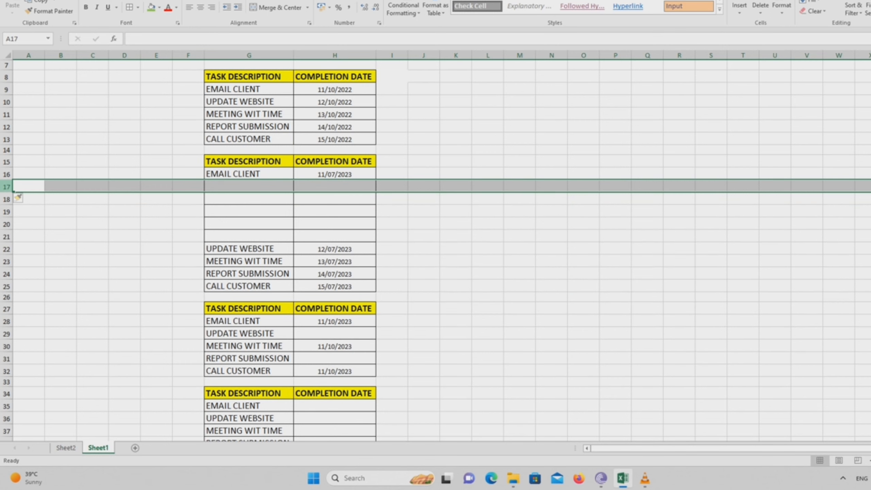
pyautogui.hotkey('ctrl', '-')
pyautogui.hotkey('ctrl', '-')
pyautogui.hotkey('ctrl', '-')
pyautogui.hotkey('ctrl', '-')
pyautogui.hotkey('ctrl', '-')
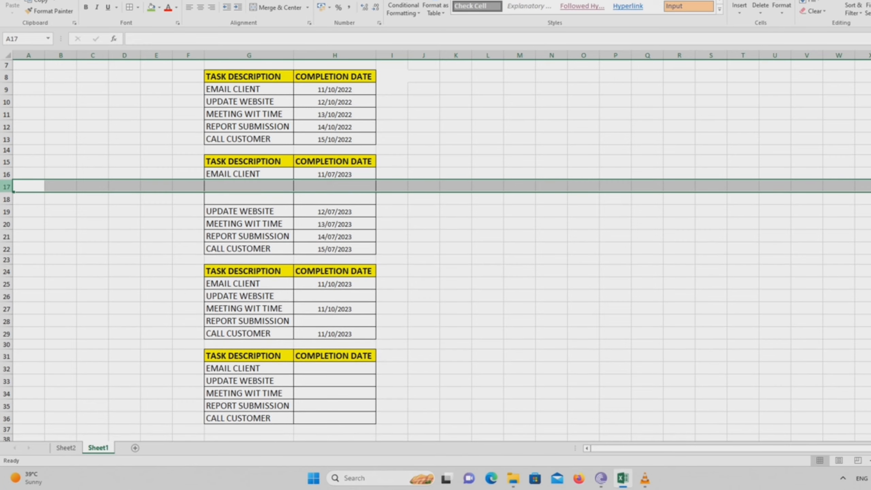
# - Insert three blank columns at column H before COMPLETION DATE and delete them again
pyautogui.click(335, 55)
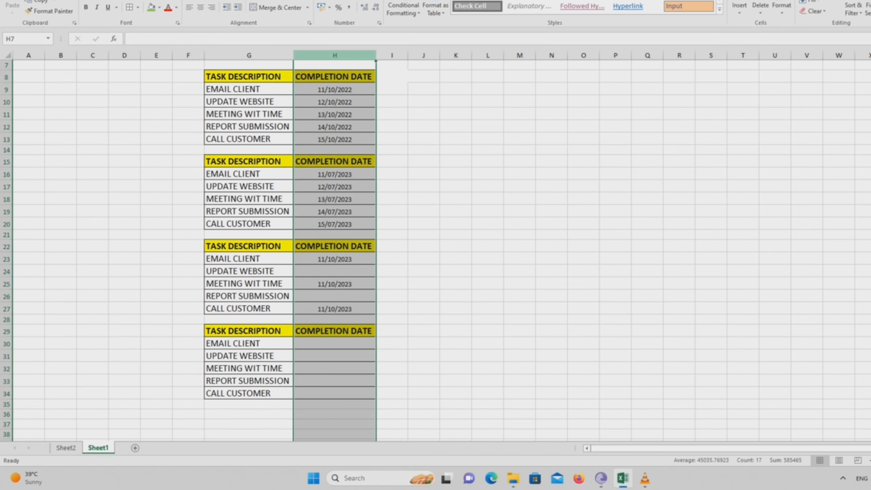
pyautogui.hotkey('ctrl', '+')
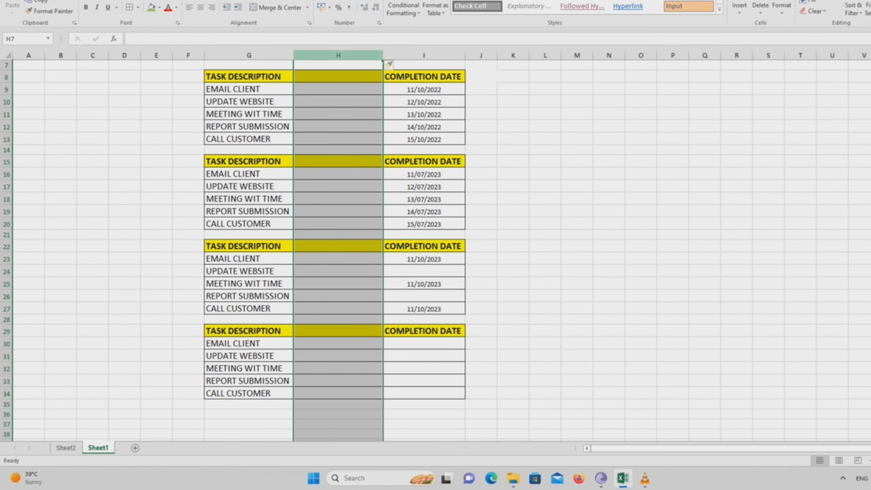
pyautogui.hotkey('ctrl', '+')
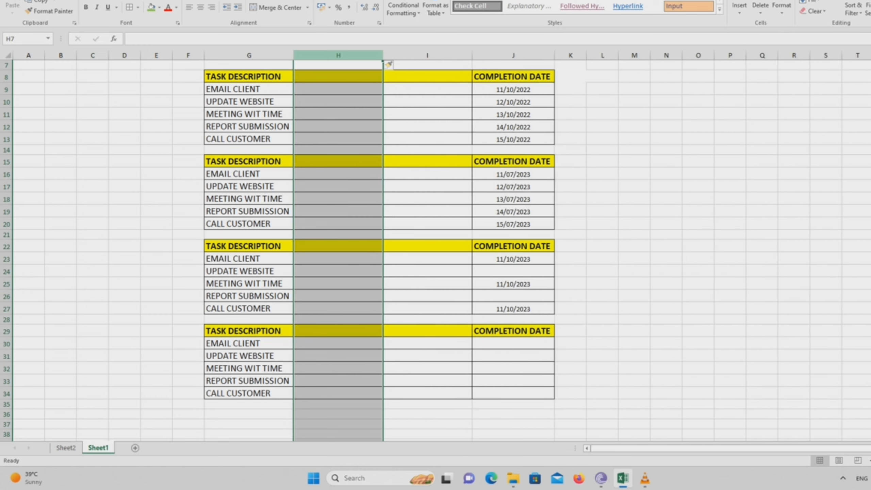
pyautogui.hotkey('ctrl', '+')
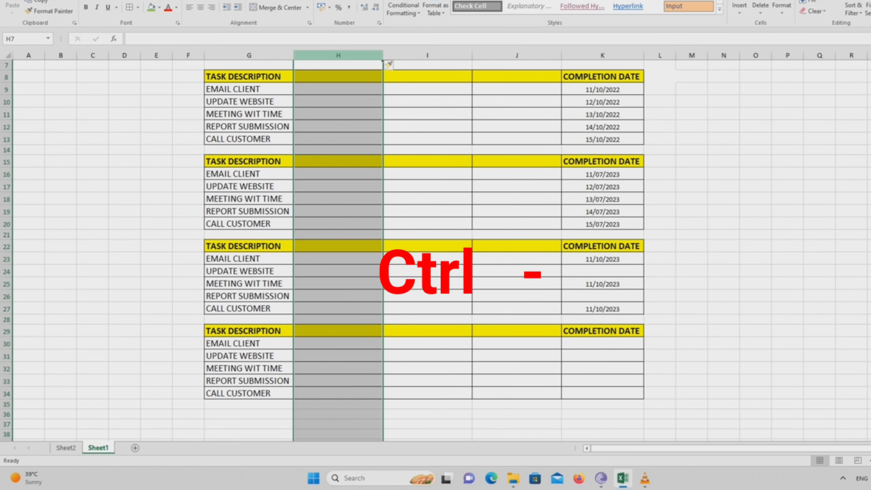
pyautogui.hotkey('ctrl', '-')
pyautogui.hotkey('ctrl', '-')
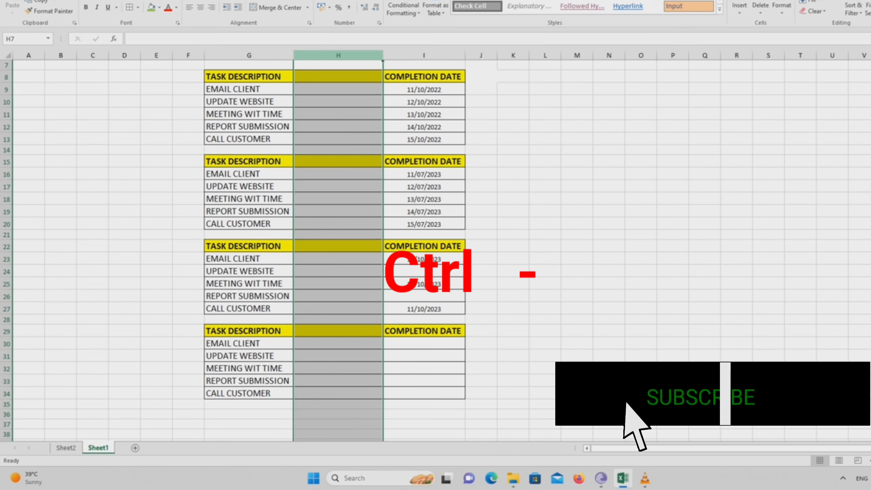
pyautogui.hotkey('ctrl', '-')
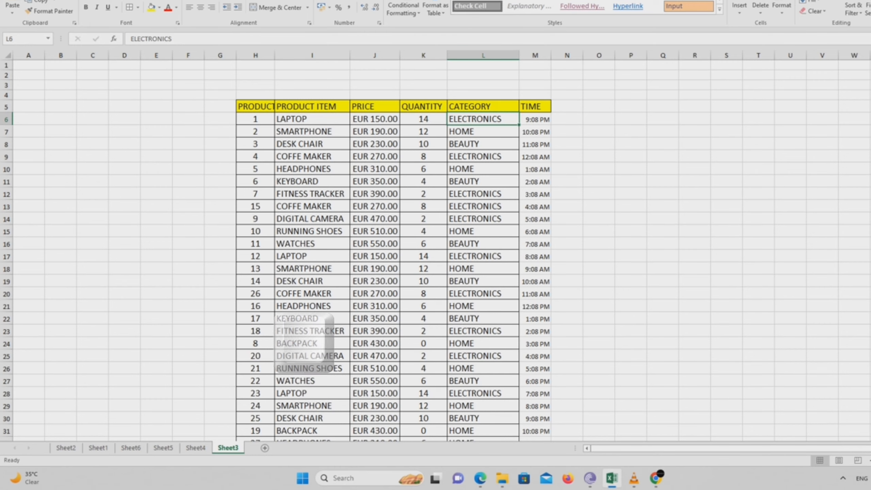
# - Add a comment reading NEW to cell L6 in the CATEGORY column on Sheet3
pyautogui.hotkey('shift', 'F2')
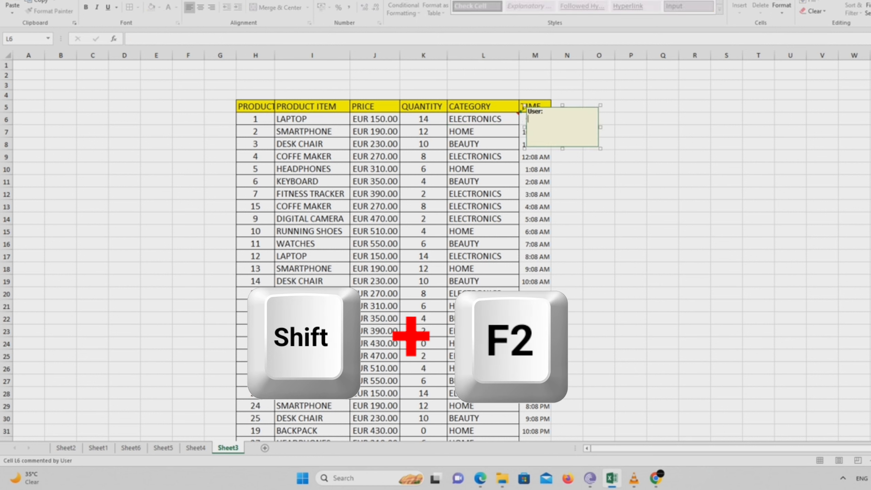
pyautogui.write('NEW')
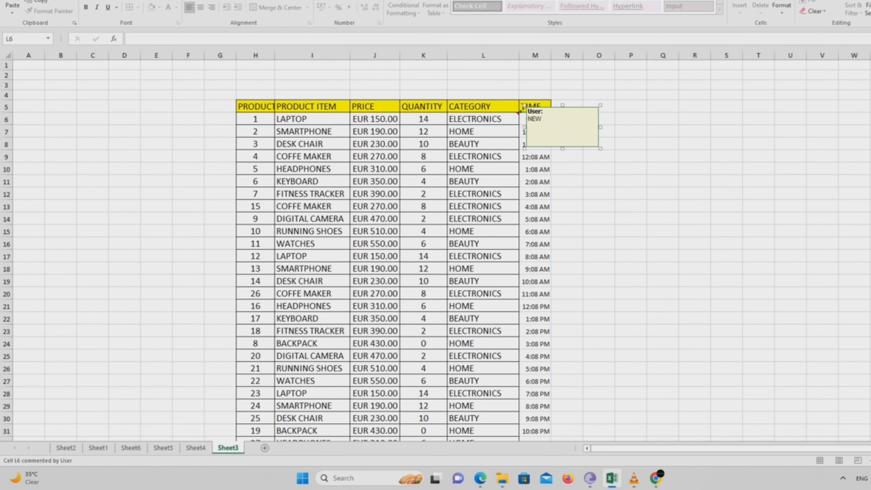
pyautogui.click(726, 218)
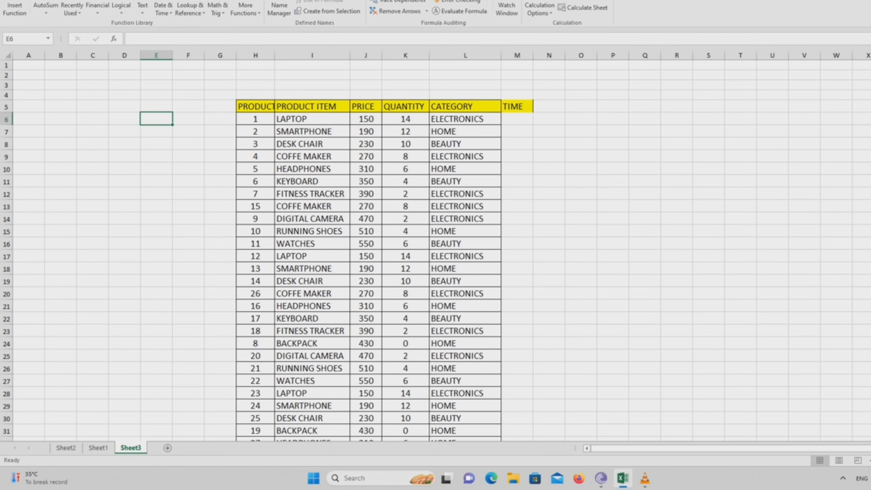
# - Apply the default currency format to the whole PRICE column J and check it down the table
pyautogui.click(365, 55)
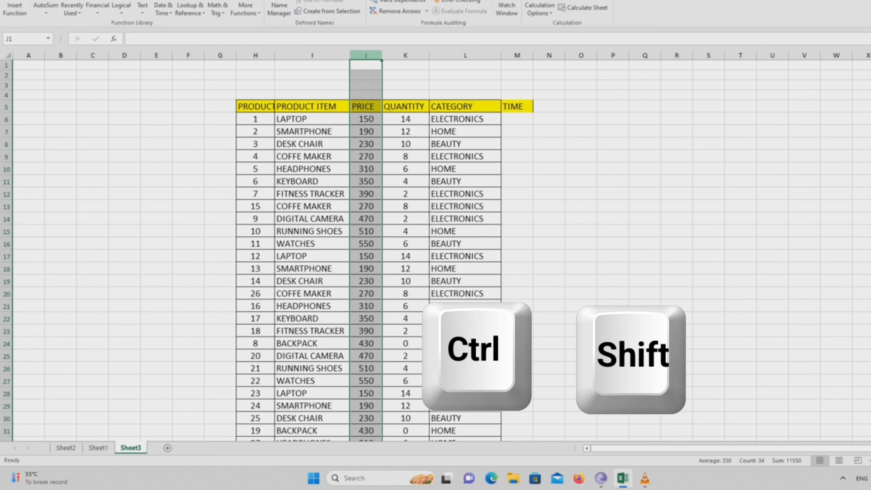
pyautogui.hotkey('ctrl', 'shift', '4')
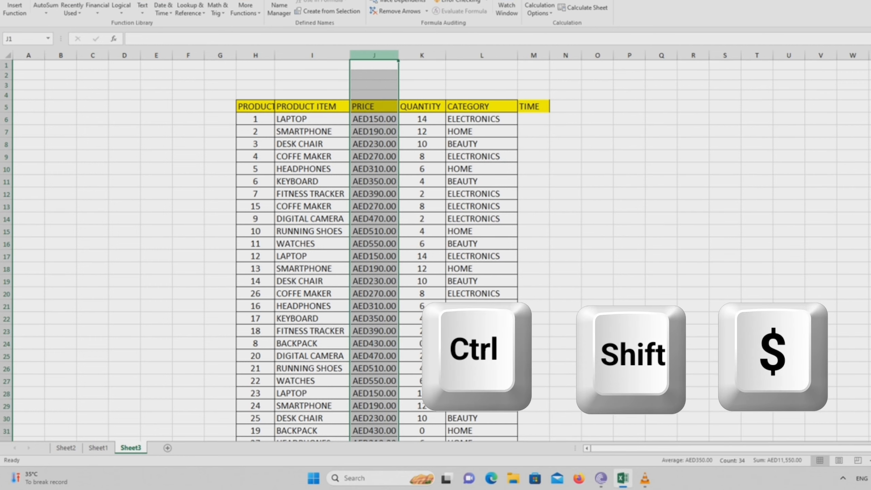
pyautogui.scroll(-6, 435, 250)
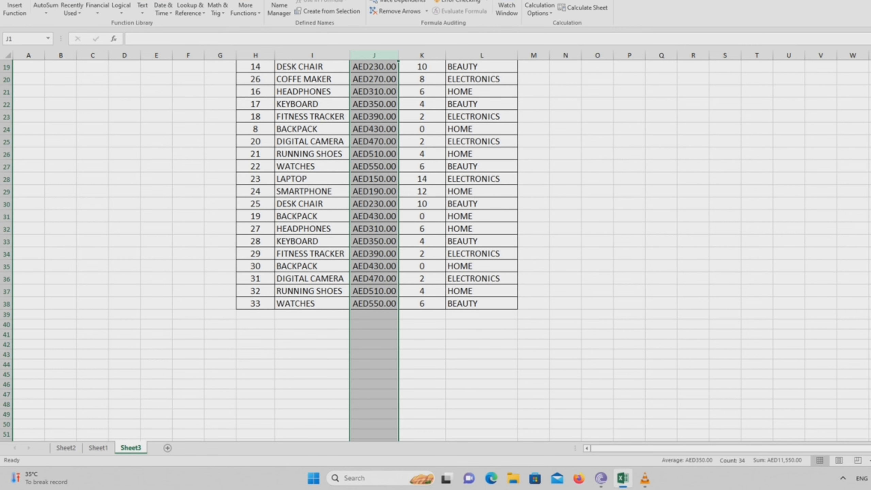
pyautogui.scroll(6, 435, 250)
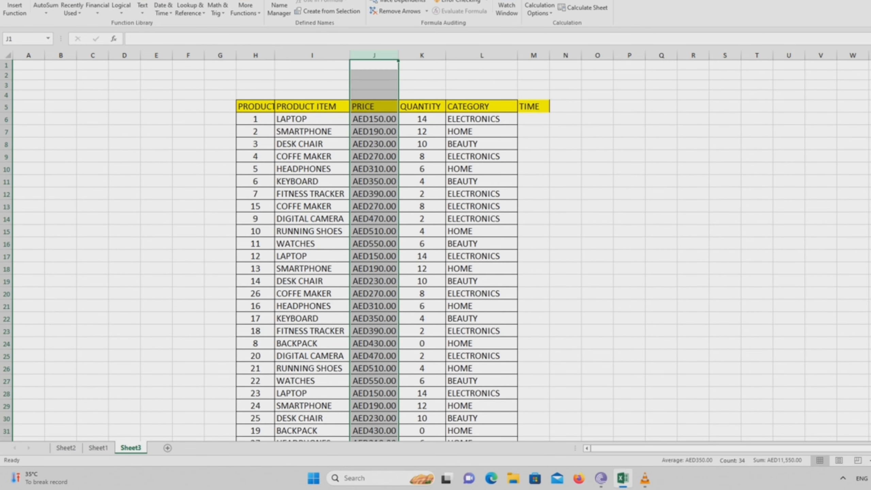
# - Browse the currency symbols offered in Format Cells for price cell J6, and cancel without changing the format
pyautogui.click(374, 120)
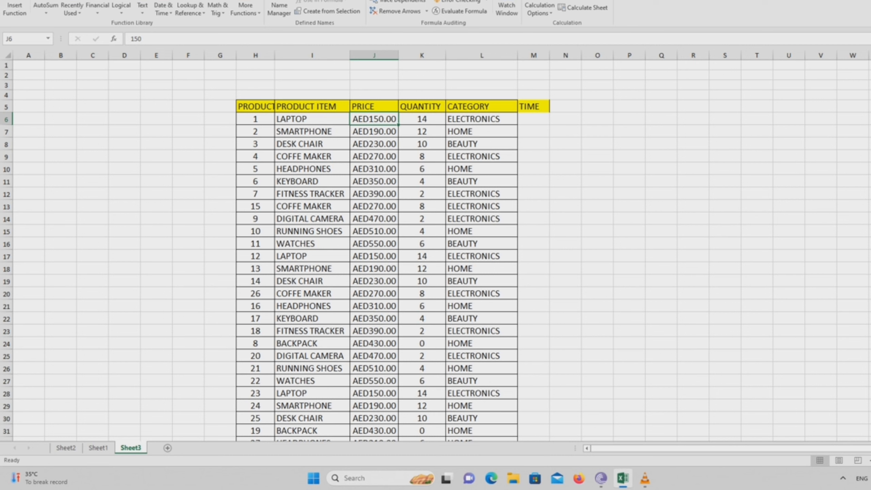
pyautogui.hotkey('ctrl', '1')
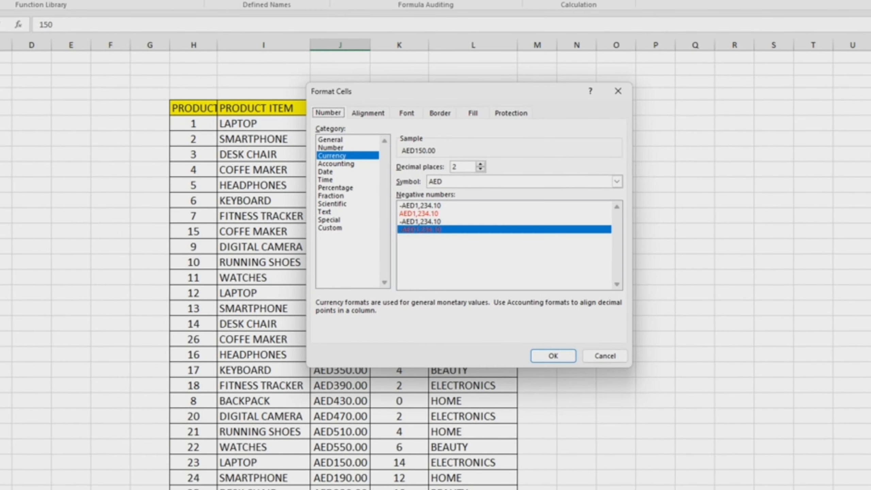
pyautogui.click(616, 184)
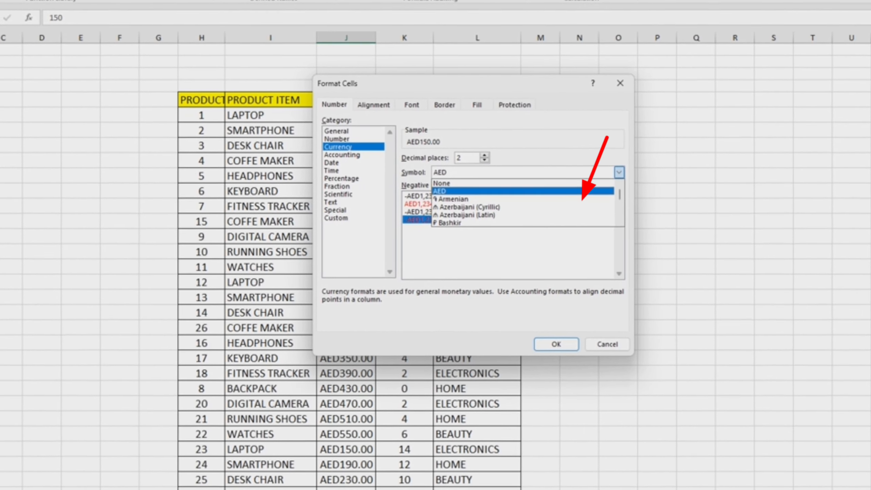
pyautogui.scroll(-3, 521, 206)
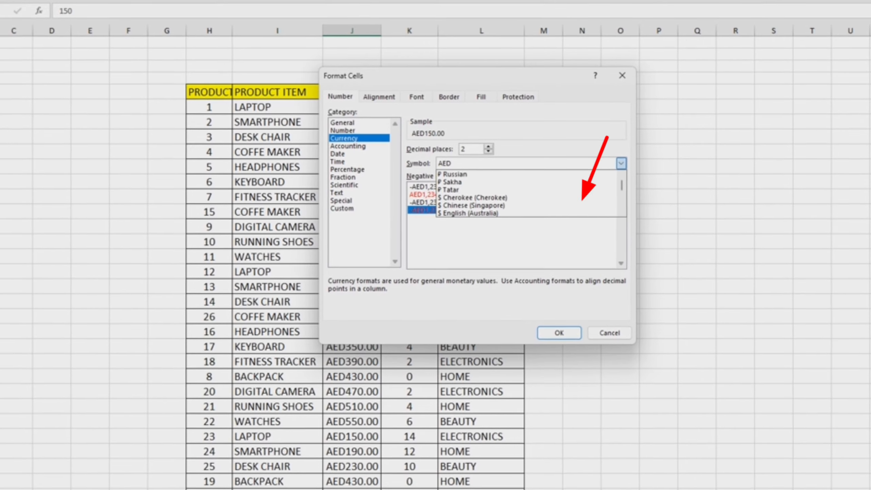
pyautogui.scroll(-1, 530, 196)
pyautogui.click(621, 77)
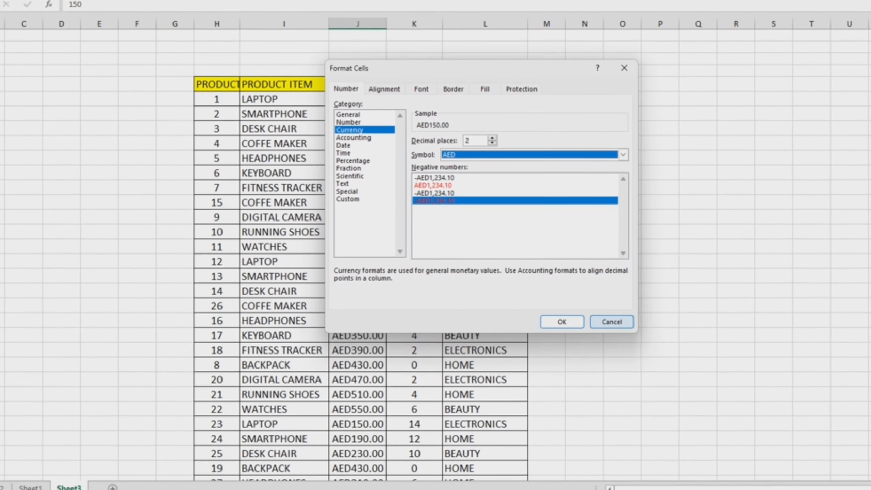
pyautogui.click(611, 325)
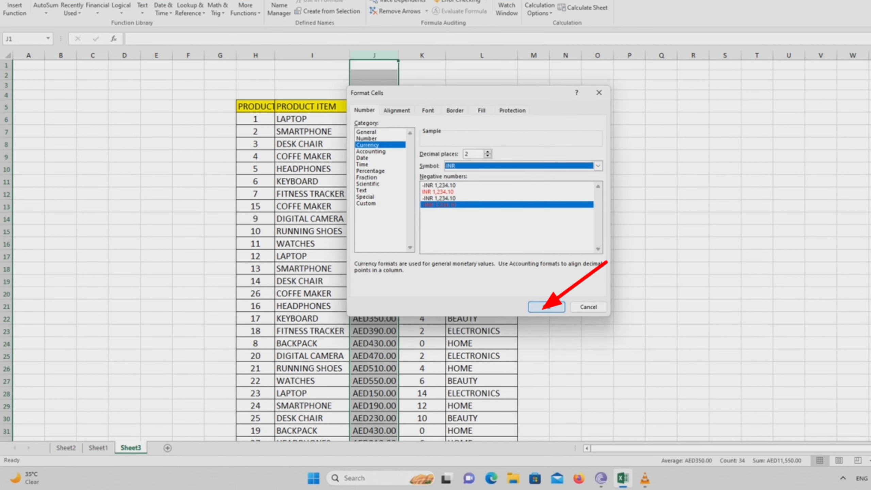
# - Apply the INR currency symbol with two decimal places to the PRICE column J
pyautogui.press('Return')
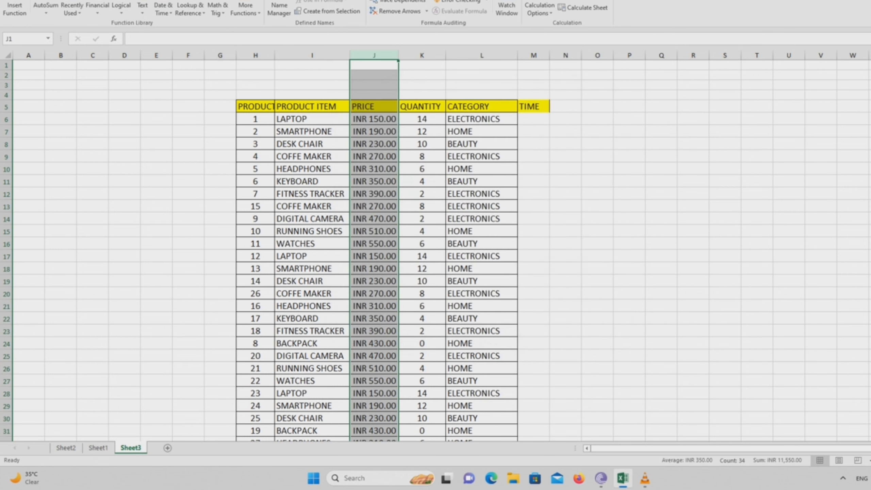
pyautogui.scroll(-6, 377, 251)
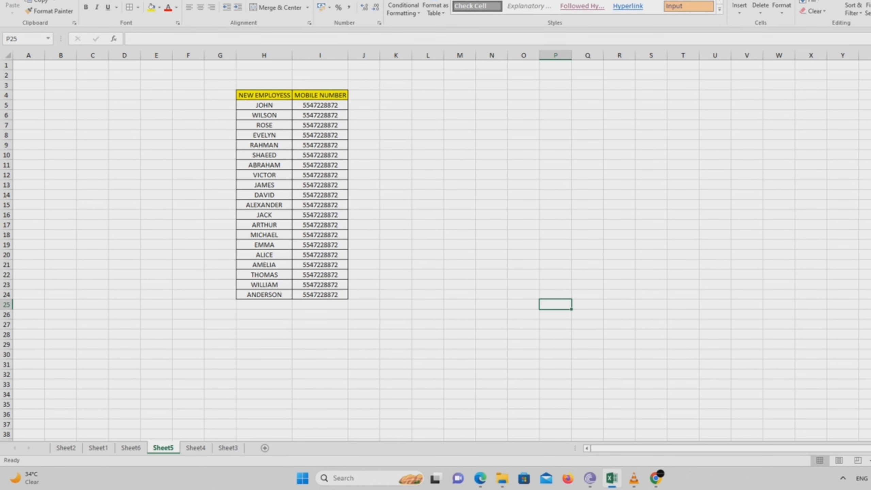
pyautogui.moveTo(320, 115); pyautogui.dragTo(320, 284)
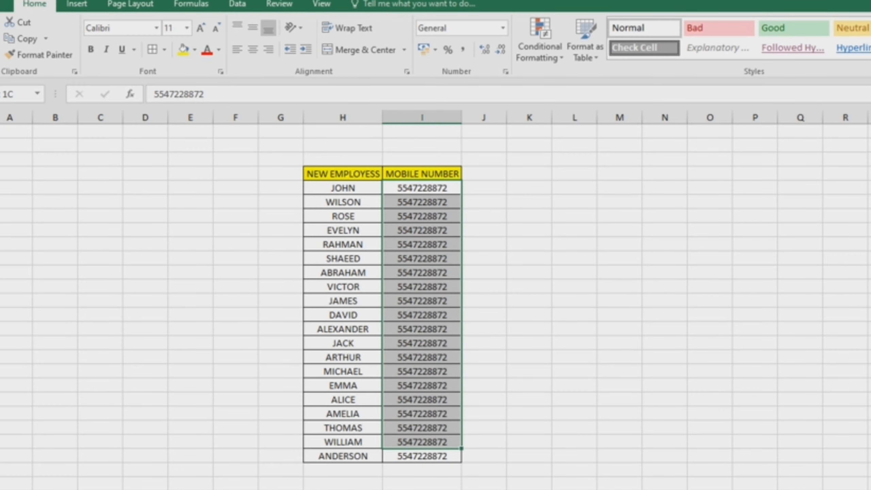
pyautogui.moveTo(422, 442); pyautogui.dragTo(422, 455)
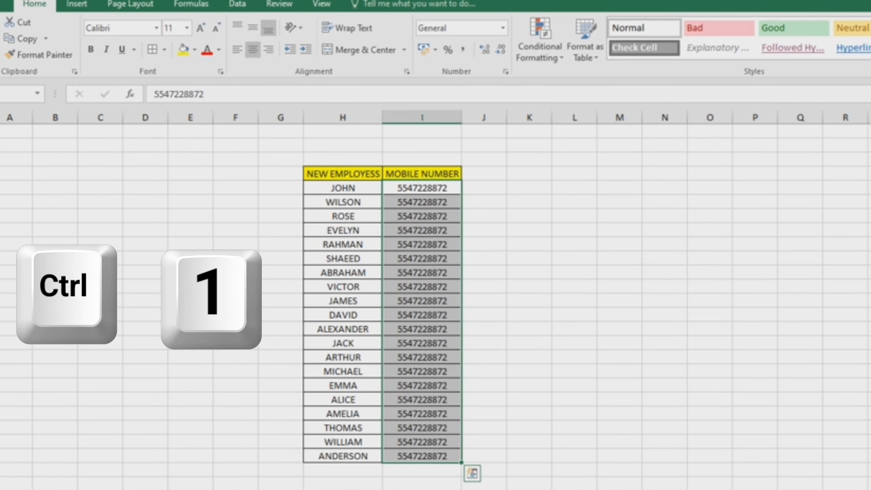
pyautogui.hotkey('ctrl', '1')
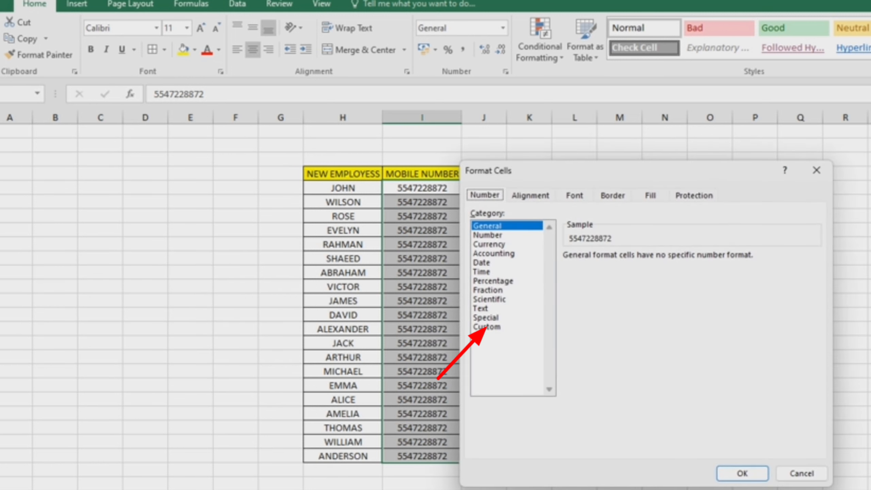
pyautogui.click(487, 327)
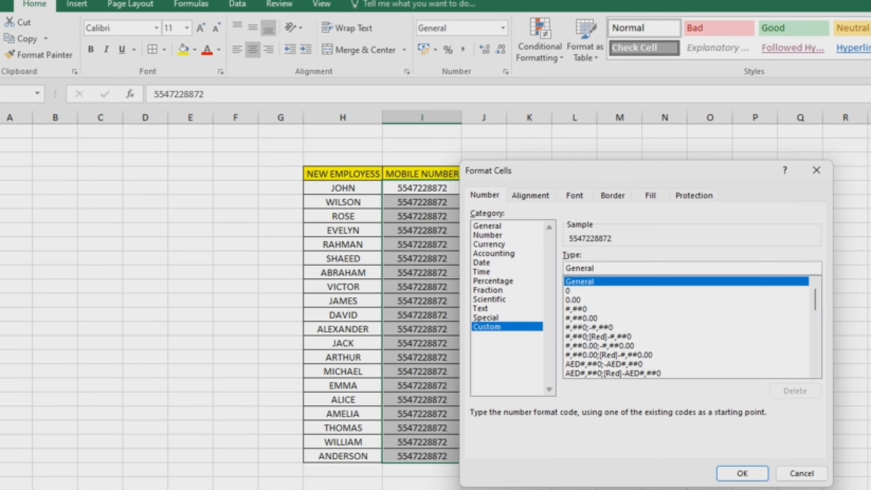
pyautogui.press('BackSpace')
pyautogui.press('BackSpace')
pyautogui.press('BackSpace')
pyautogui.press('BackSpace')
pyautogui.press('BackSpace')
pyautogui.press('BackSpace')
pyautogui.press('BackSpace')
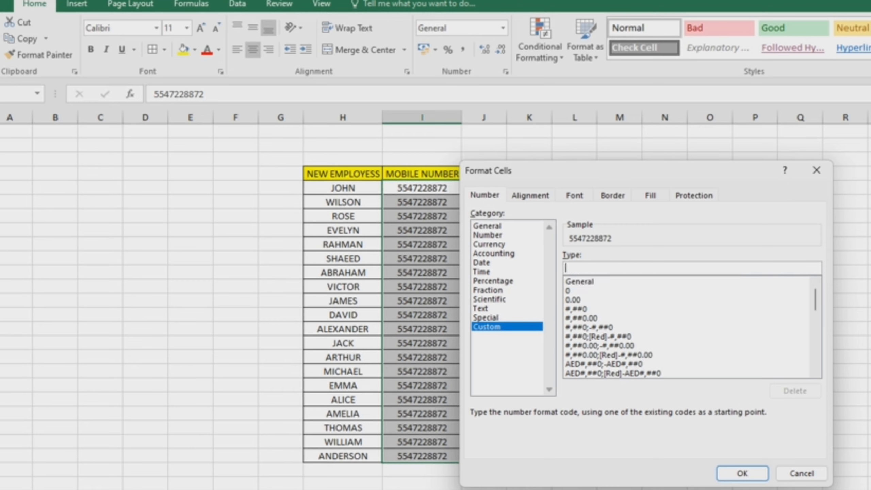
pyautogui.write('+1 00')
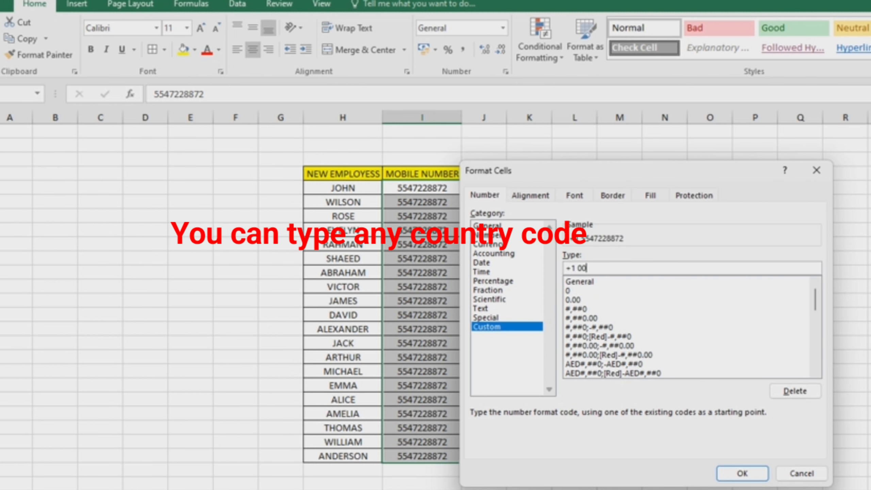
pyautogui.write('00000000')
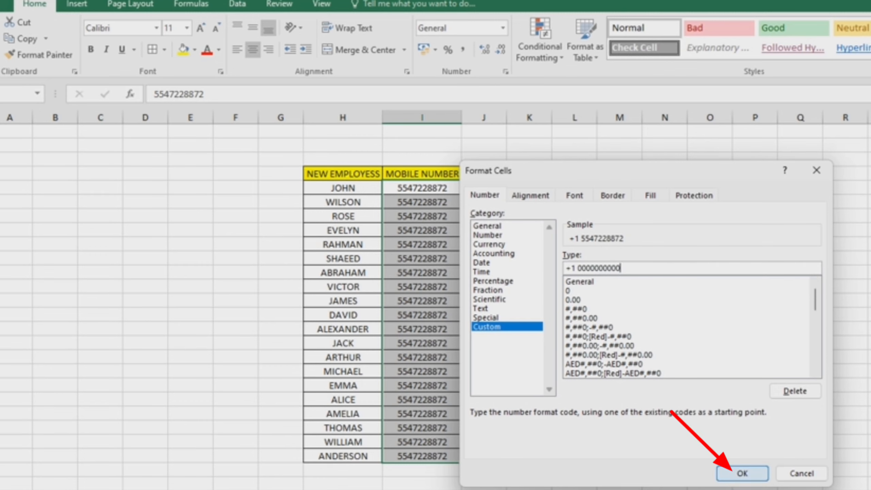
pyautogui.click(743, 473)
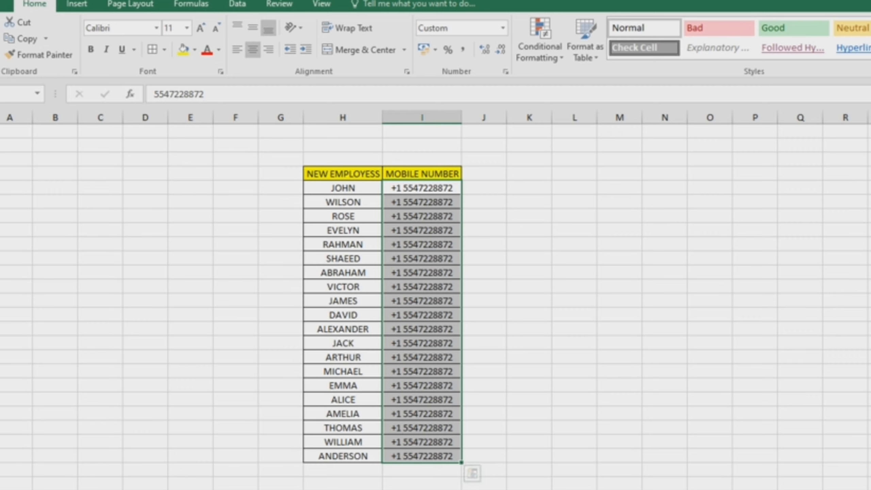
pyautogui.click(620, 400)
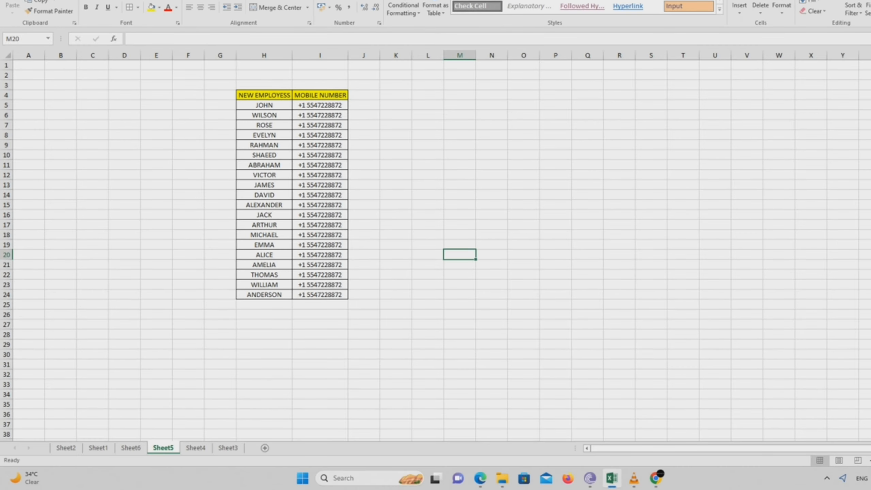